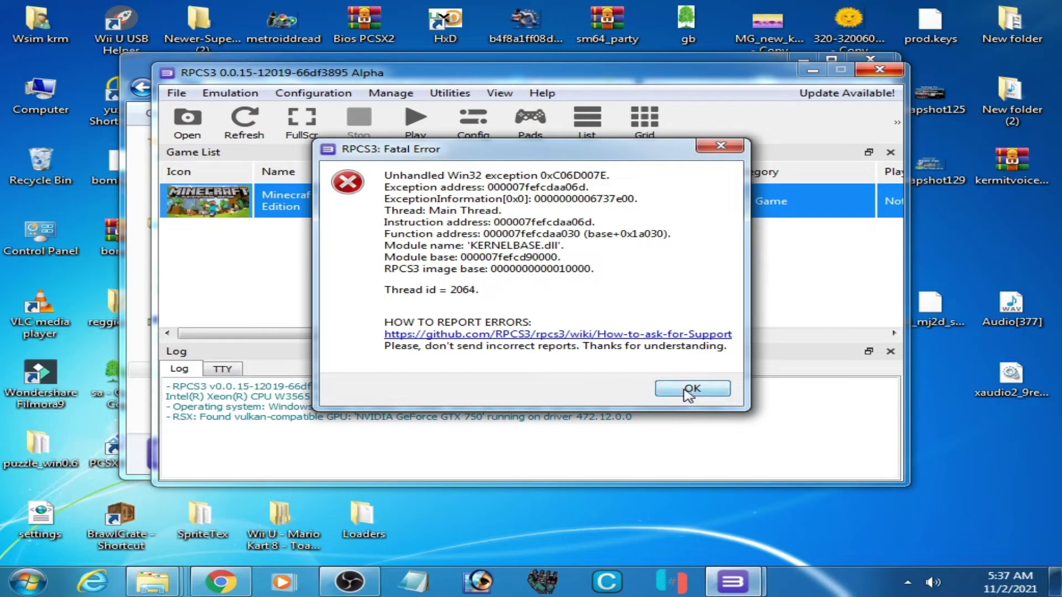
# Step: Dismiss the fatal error, close the stopped rpcs3.exe program and relaunch RPCS3 from its folder
pyautogui.click(692, 389)
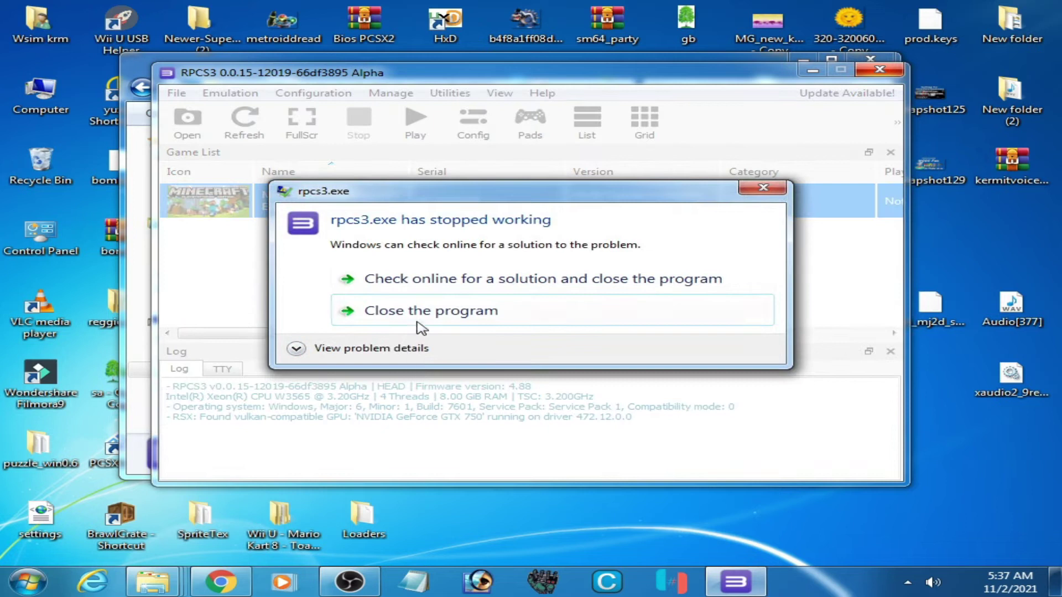
pyautogui.click(420, 318)
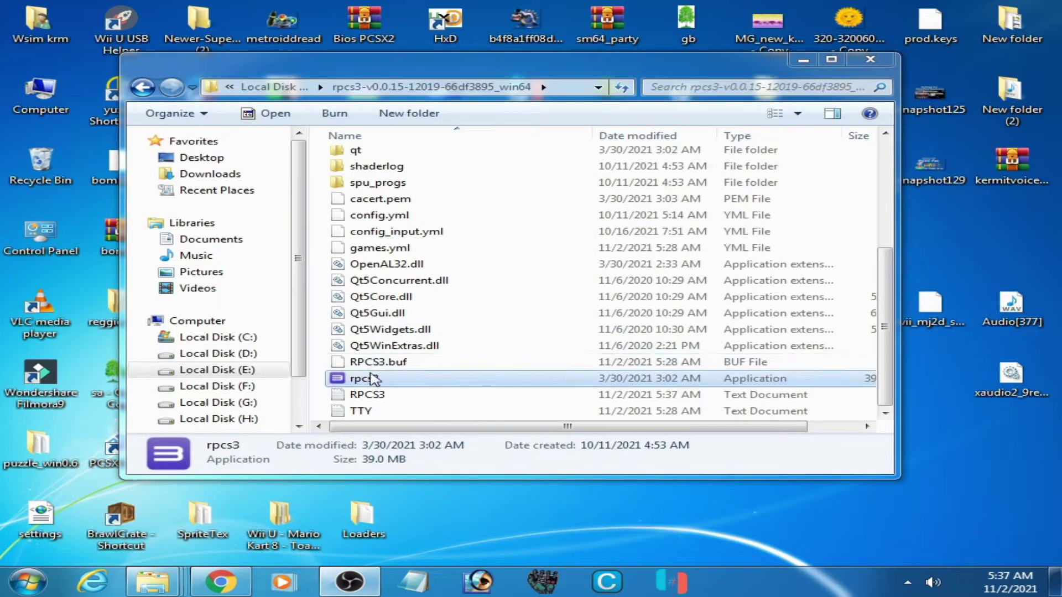
pyautogui.doubleClick(375, 381)
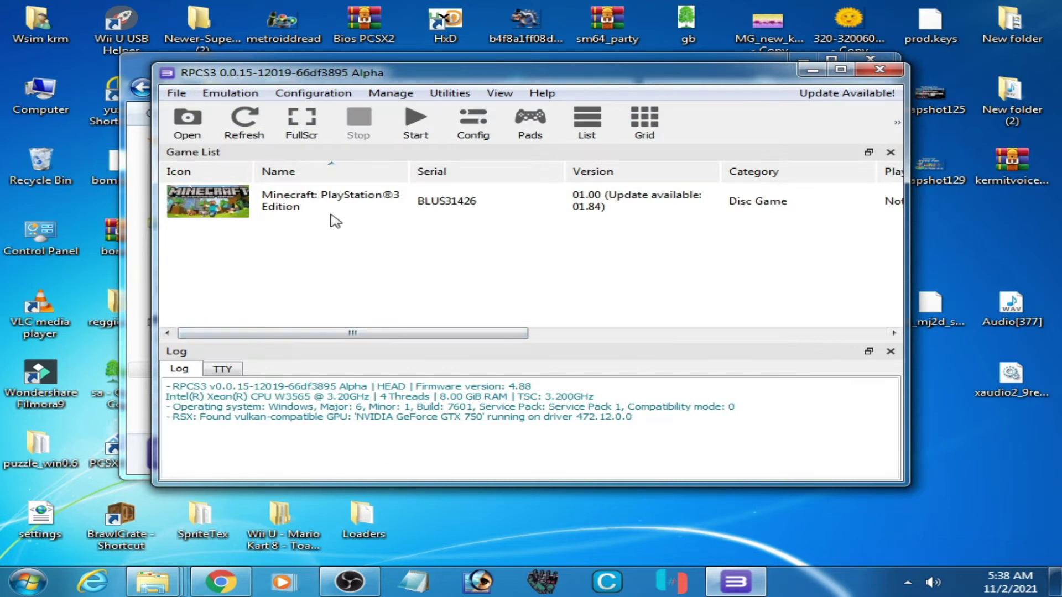
# Step: Try to boot Minecraft: PlayStation 3 Edition from the game list, and close the program from the error dialogs
pyautogui.click(297, 205)
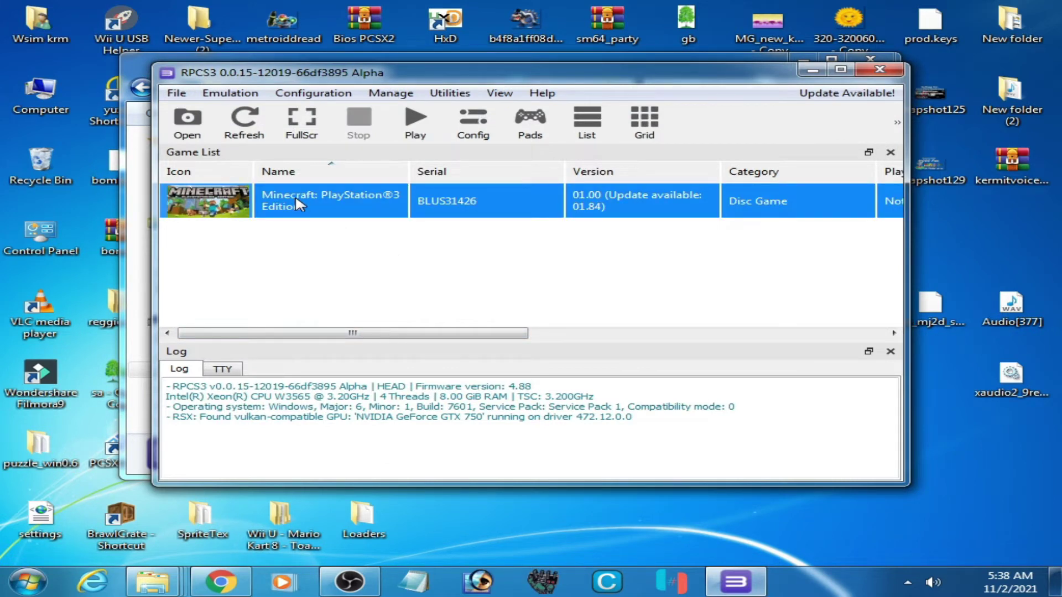
pyautogui.doubleClick(296, 200)
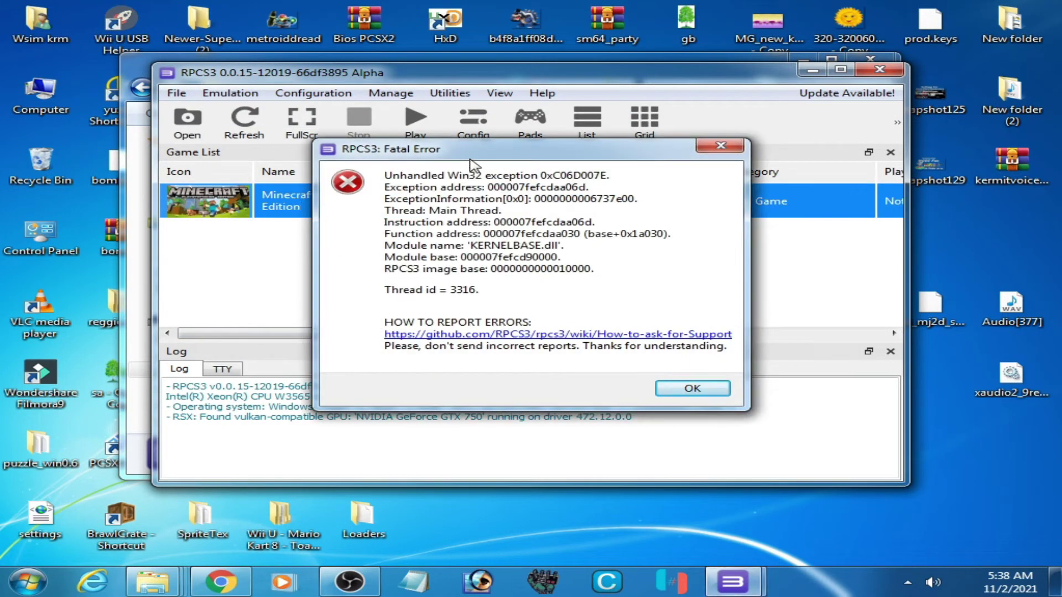
pyautogui.moveTo(469, 160)
pyautogui.mouseDown()
pyautogui.moveTo(463, 134)
pyautogui.moveTo(474, 138)
pyautogui.moveTo(473, 176)
pyautogui.mouseUp()
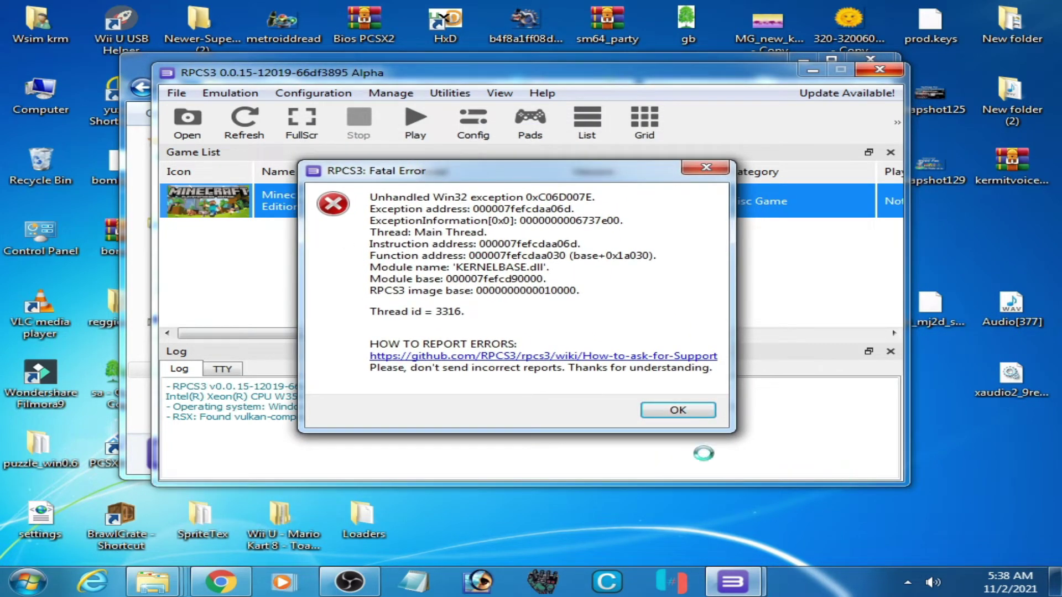
pyautogui.click(679, 410)
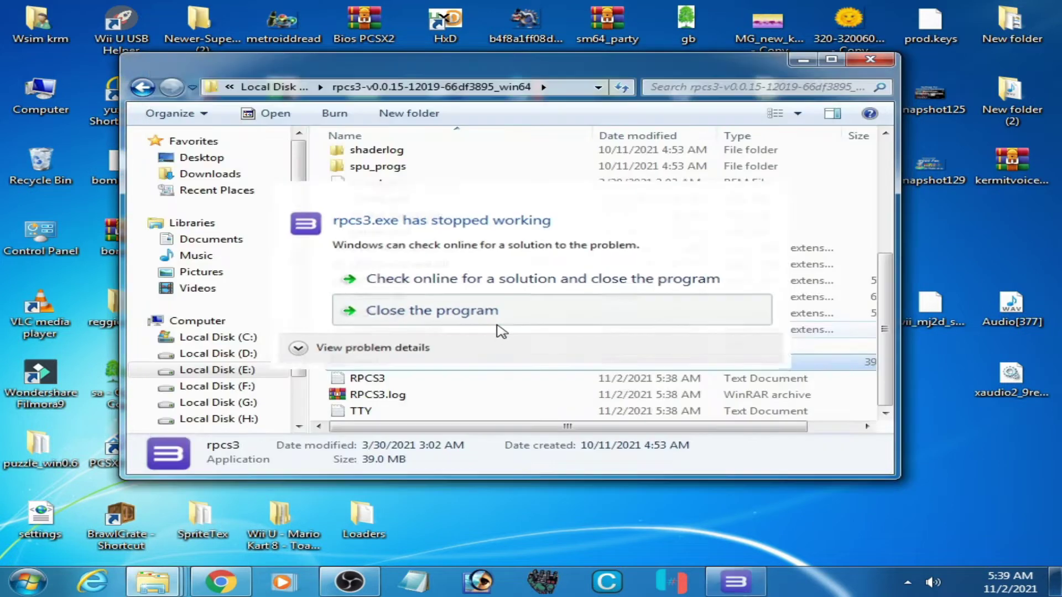
pyautogui.click(498, 318)
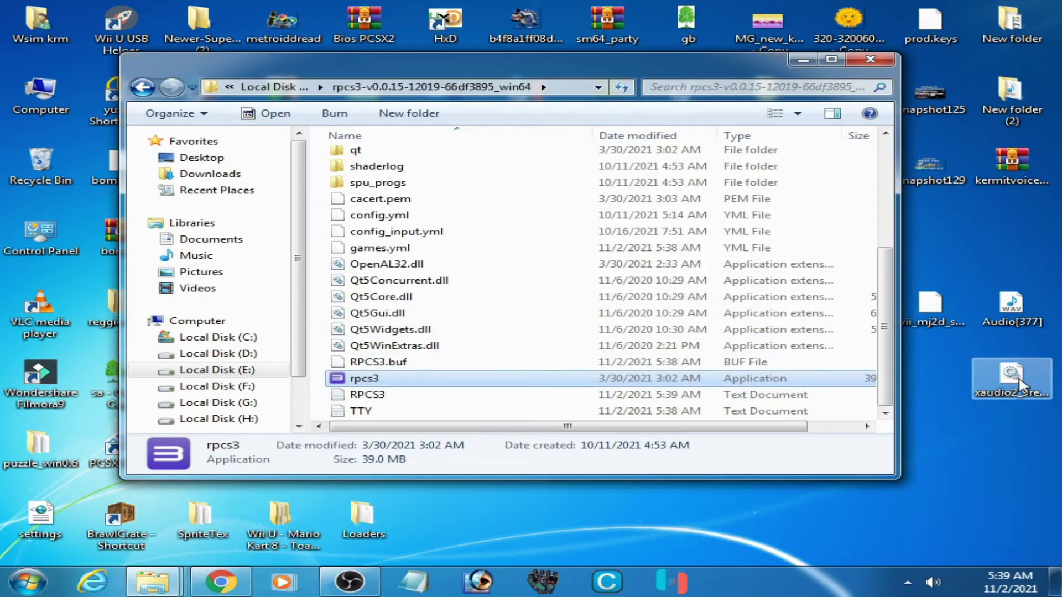
# Step: Move xaudio2_9redist.dll from the desktop into the rpcs3-v0.0.15-12019-66df3895_win64 folder
pyautogui.moveTo(1019, 386); pyautogui.dragTo(980, 407)
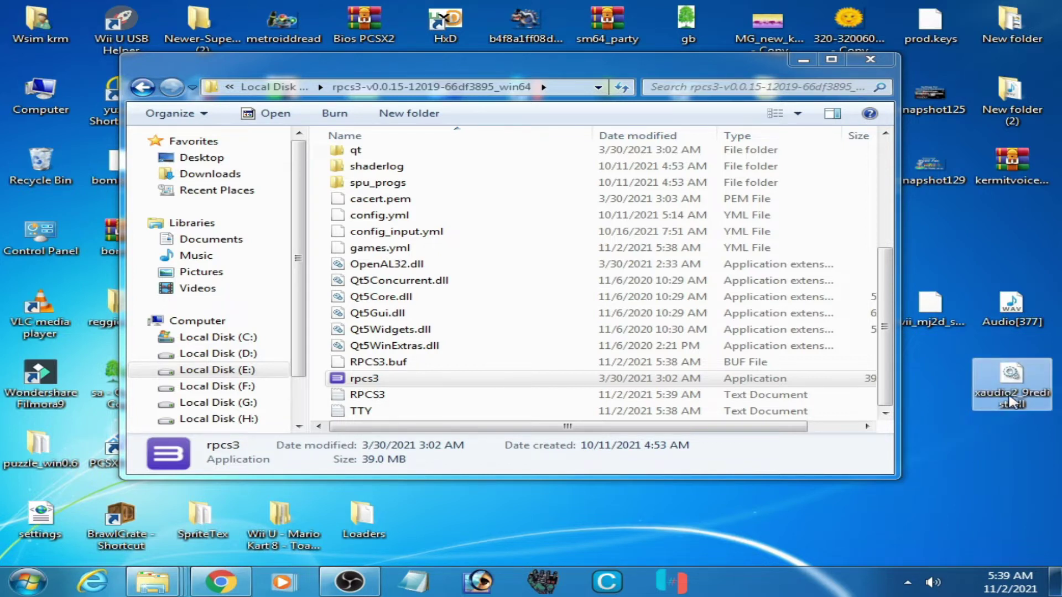
pyautogui.moveTo(1024, 385); pyautogui.dragTo(951, 387)
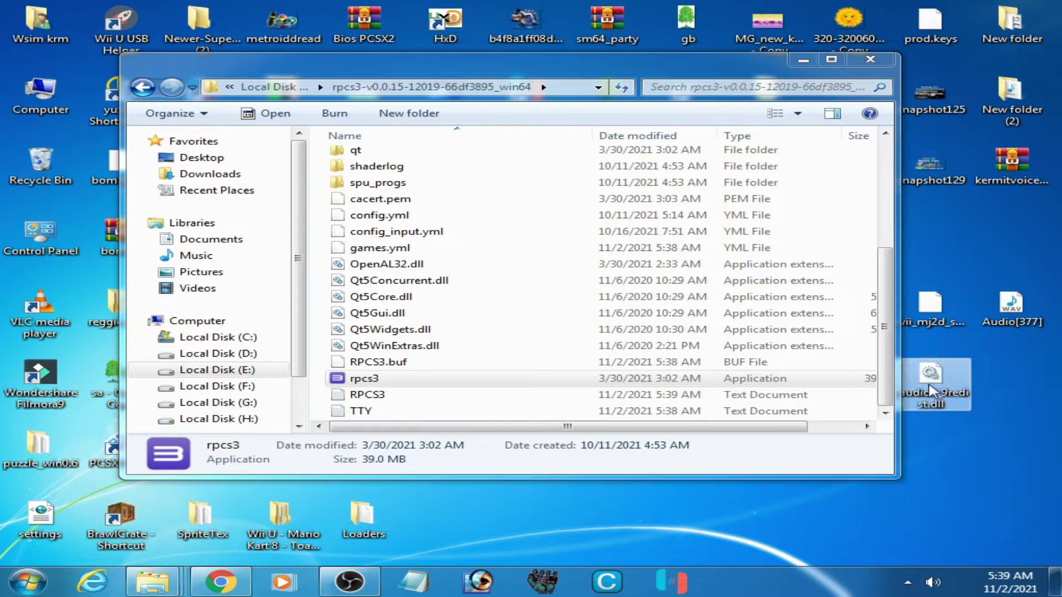
pyautogui.rightClick(931, 390)
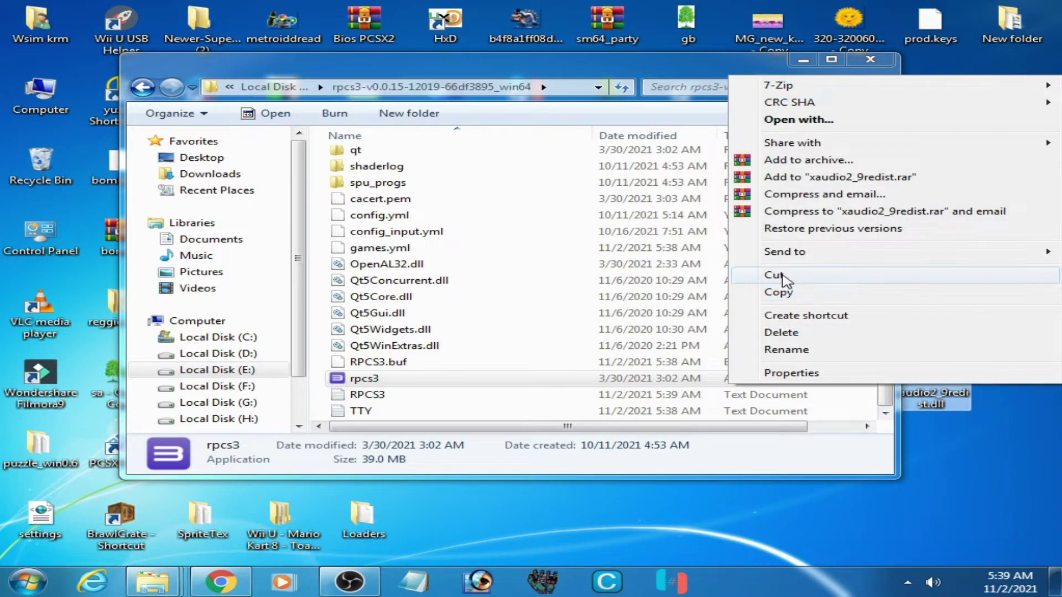
pyautogui.click(783, 275)
pyautogui.rightClick(321, 378)
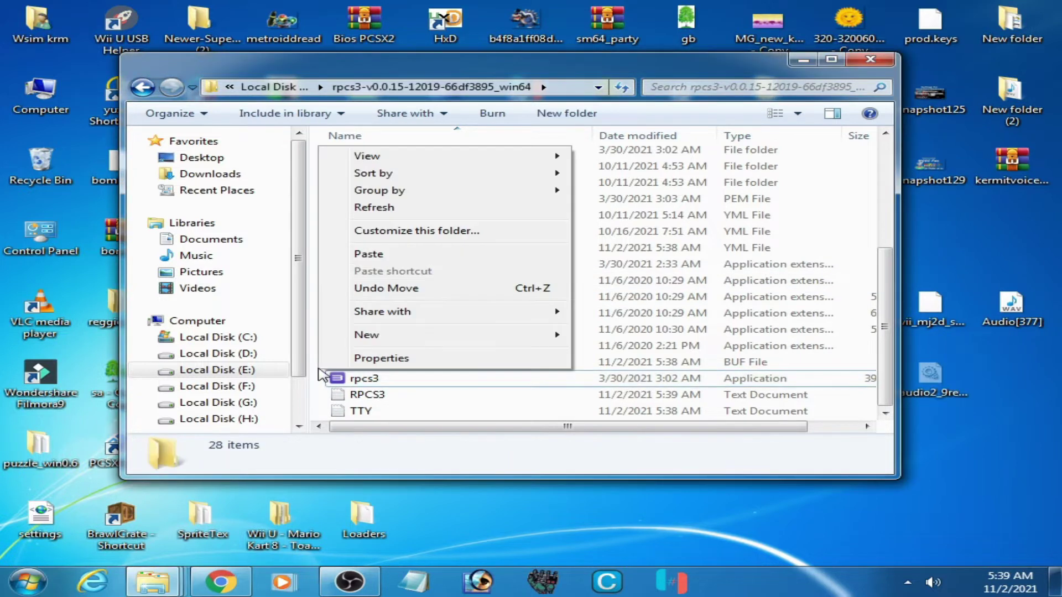
pyautogui.click(355, 252)
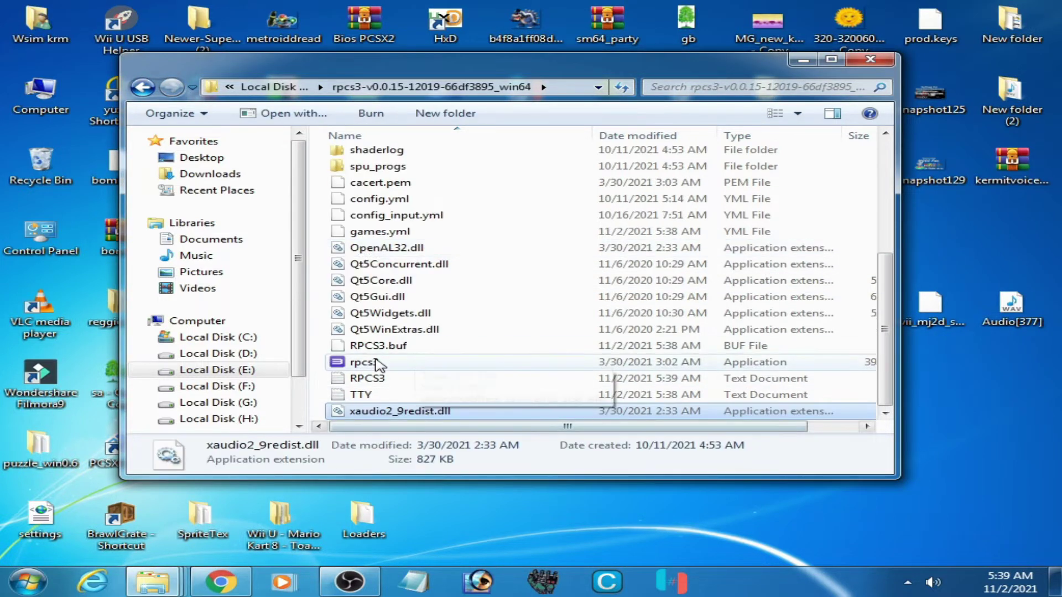
# Step: Launch RPCS3 without updating and boot Minecraft: PlayStation 3 Edition, declining to close the running game
pyautogui.doubleClick(376, 363)
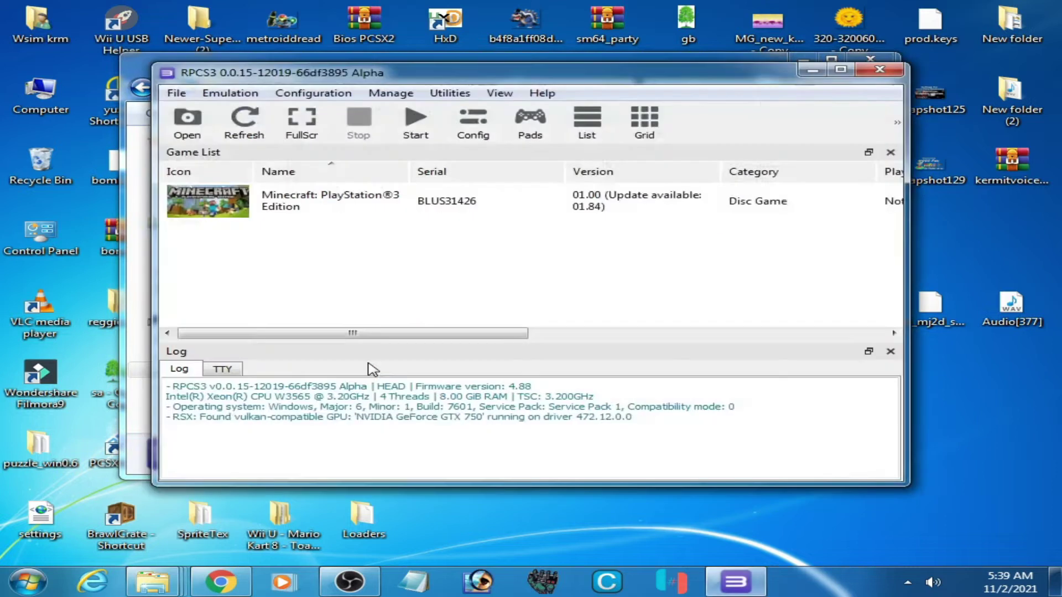
pyautogui.click(688, 338)
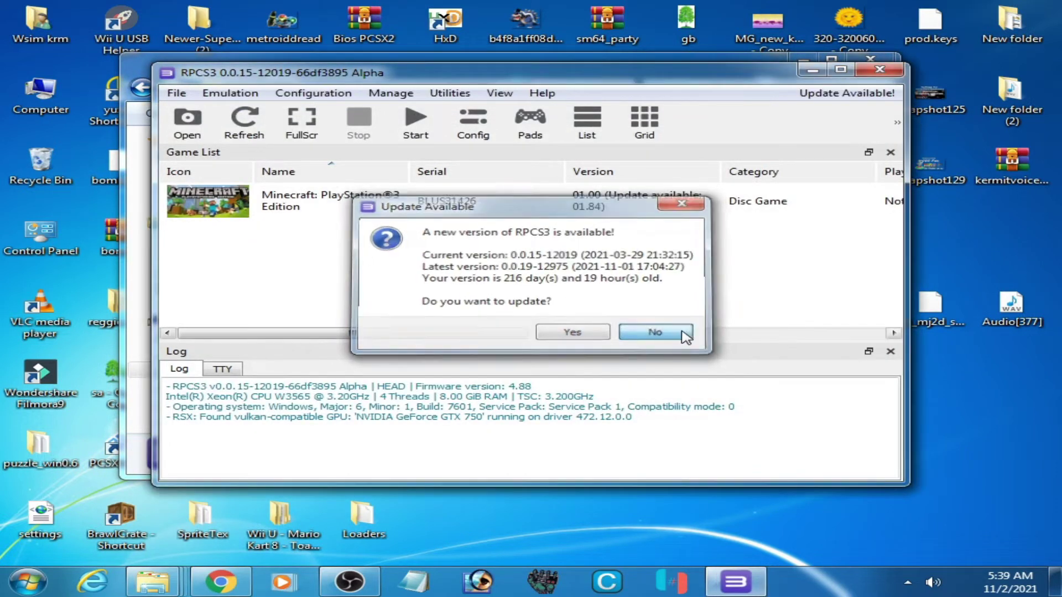
pyautogui.click(275, 199)
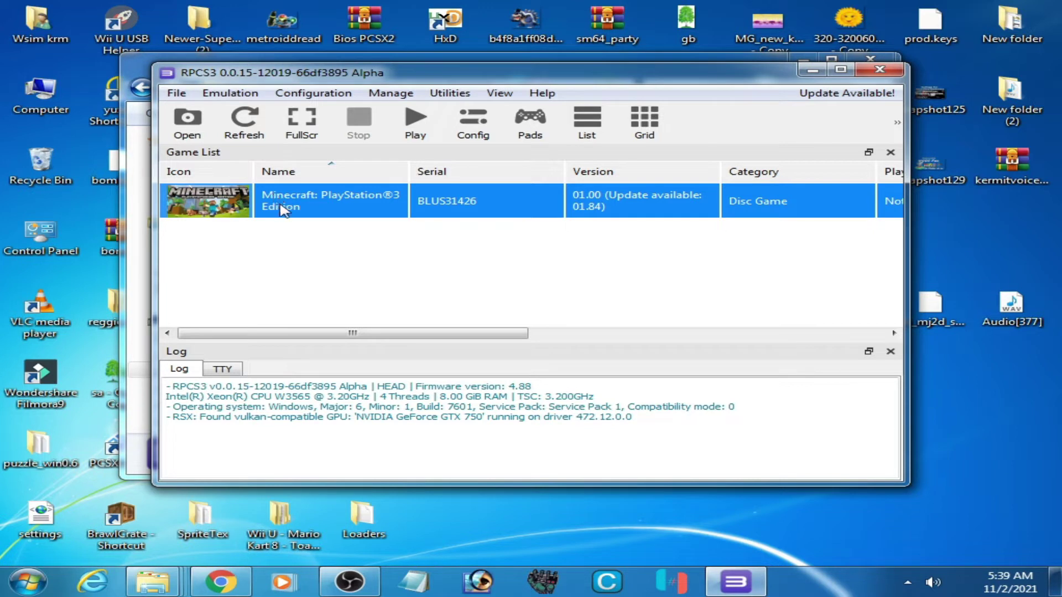
pyautogui.doubleClick(282, 210)
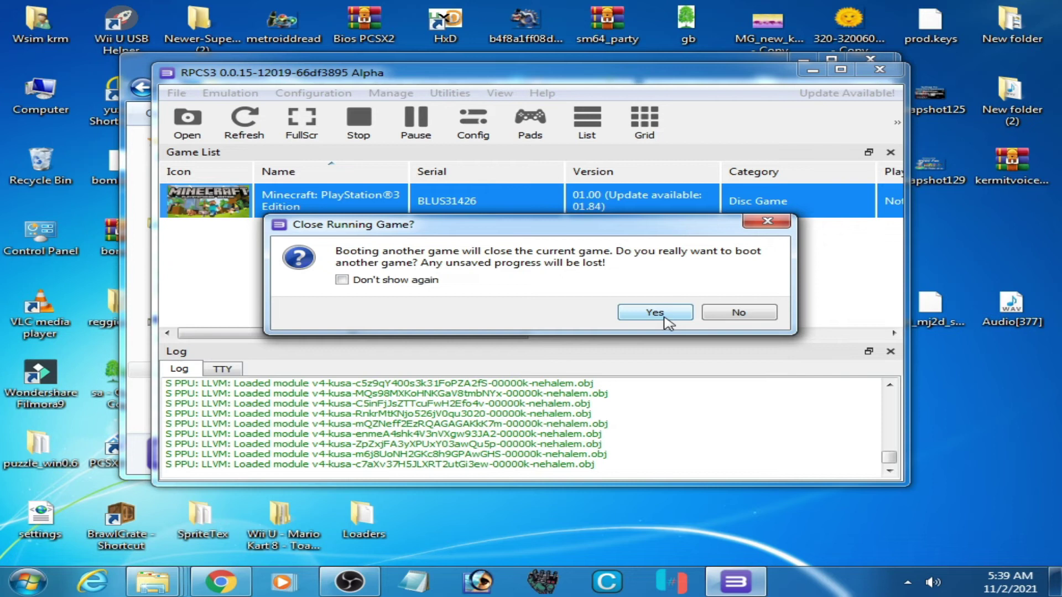
pyautogui.click(727, 315)
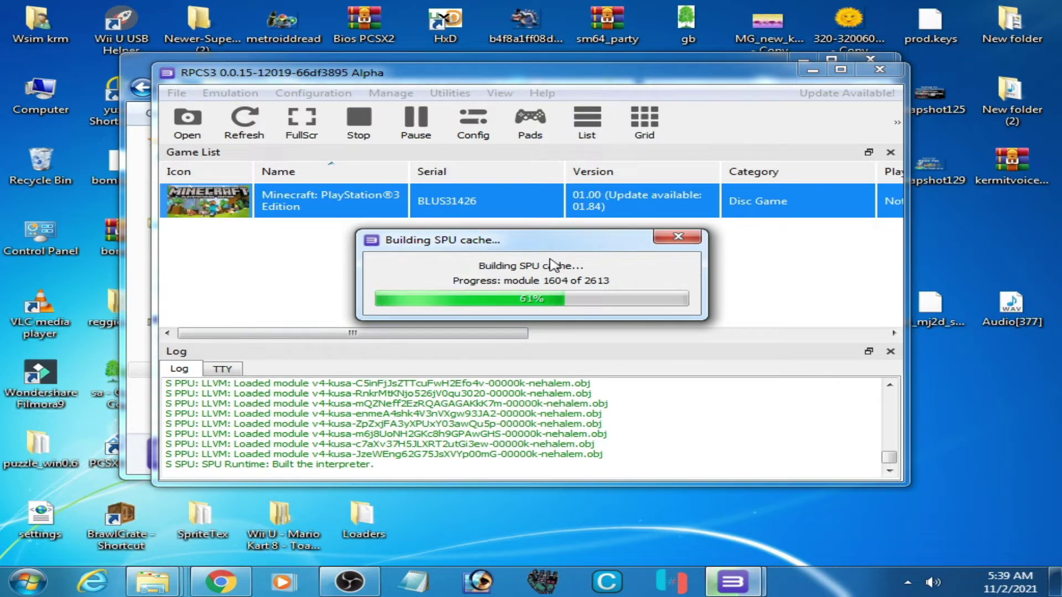
# Step: Abort building the SPU cache and close RPCS3
pyautogui.click(668, 240)
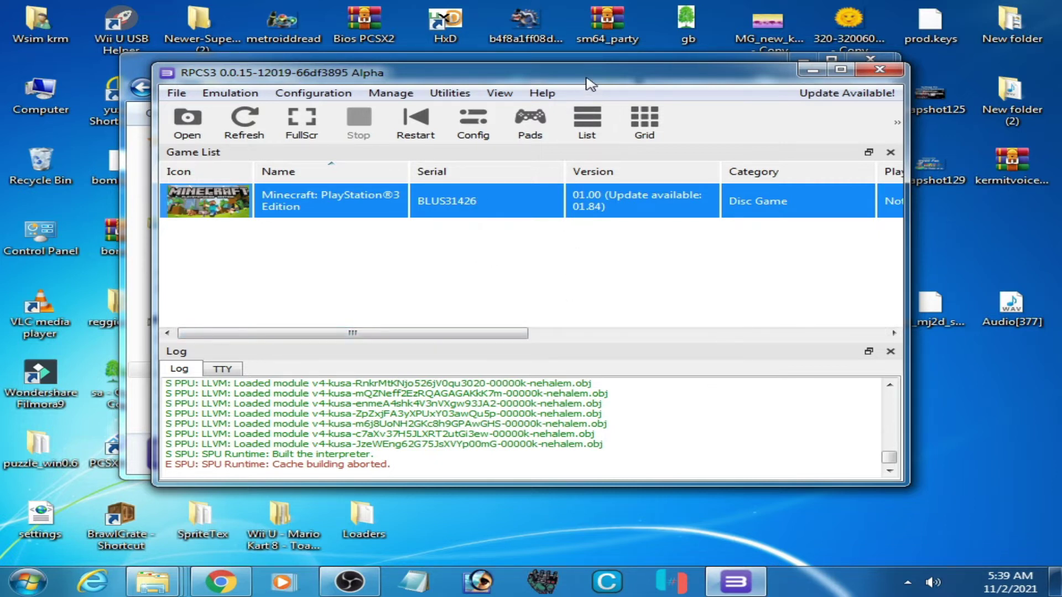
pyautogui.moveTo(587, 80); pyautogui.dragTo(652, 286)
pyautogui.click(827, 275)
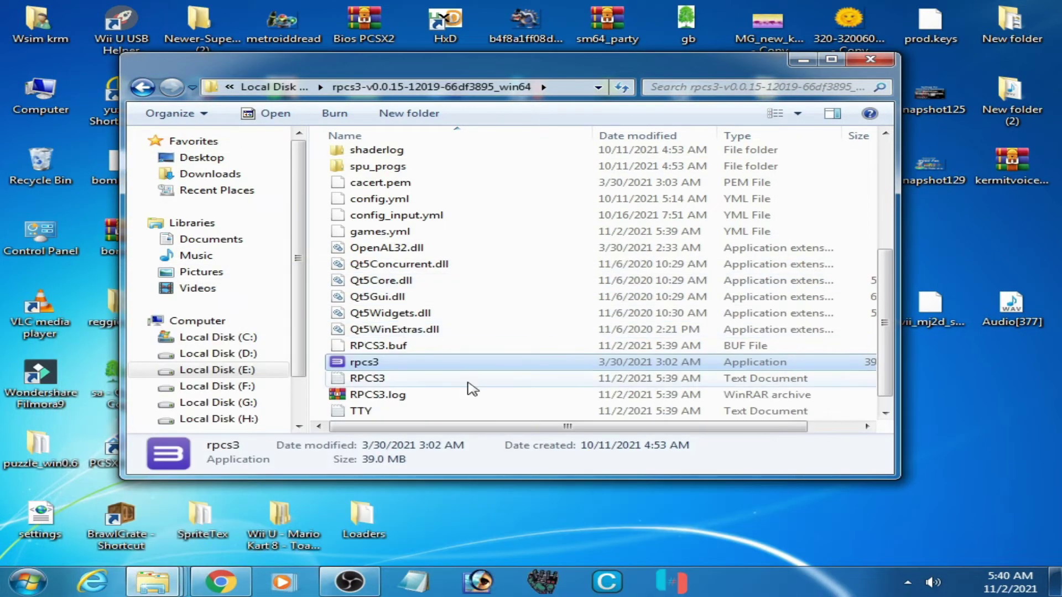
# Step: Move xaudio2_9redist.dll out of the RPCS3 folder and back onto the desktop
pyautogui.scroll(-1, 597, 410)
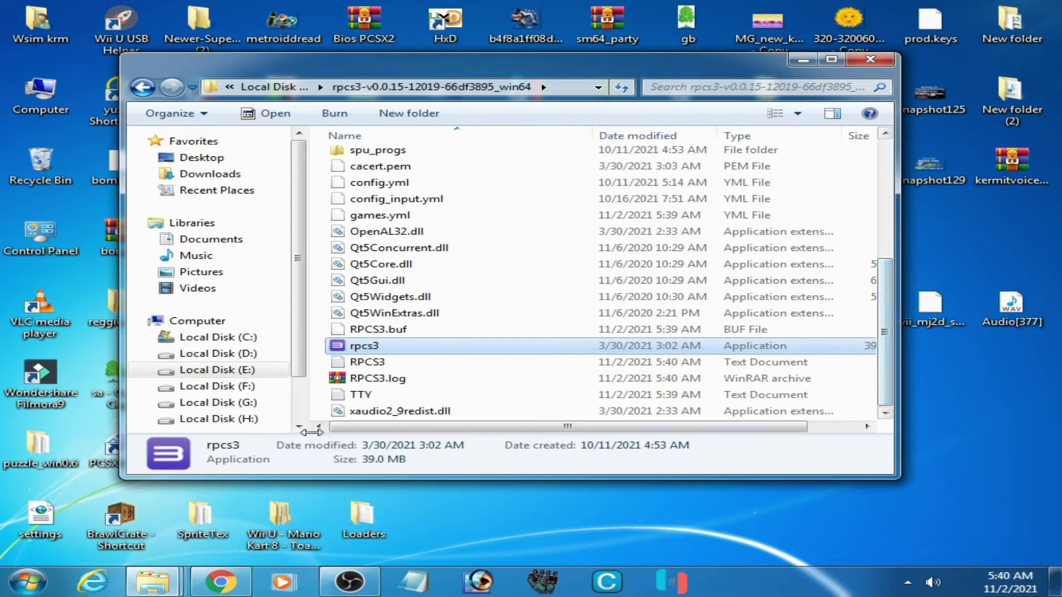
pyautogui.rightClick(365, 416)
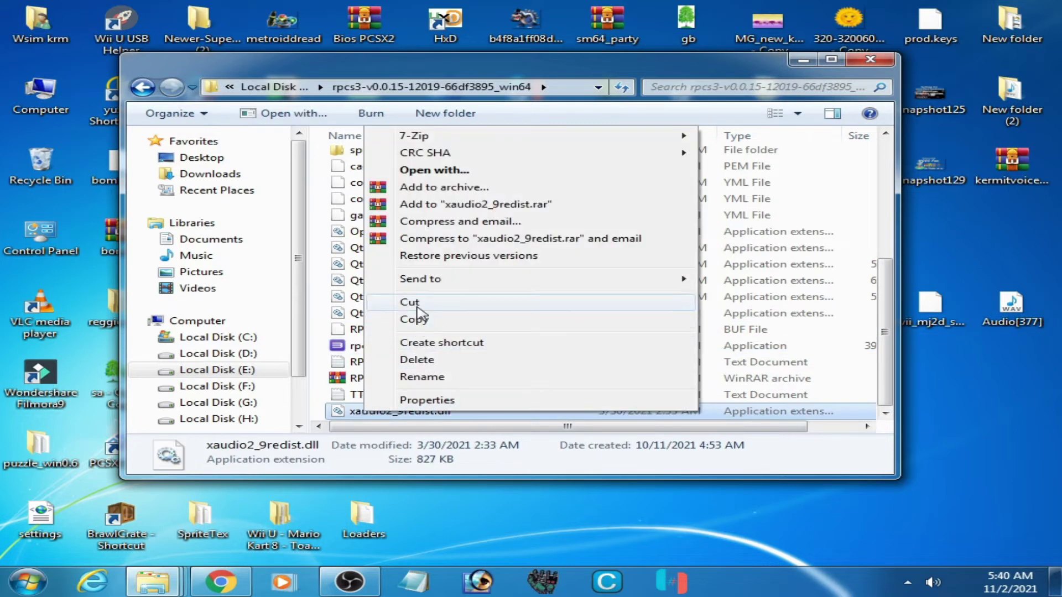
pyautogui.click(411, 302)
pyautogui.rightClick(918, 219)
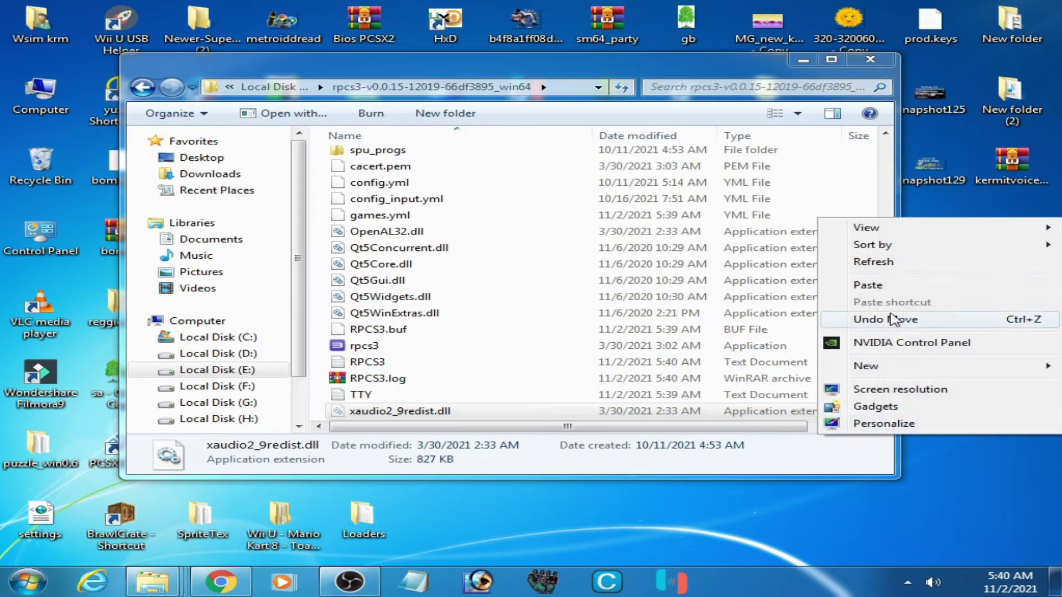
pyautogui.click(883, 288)
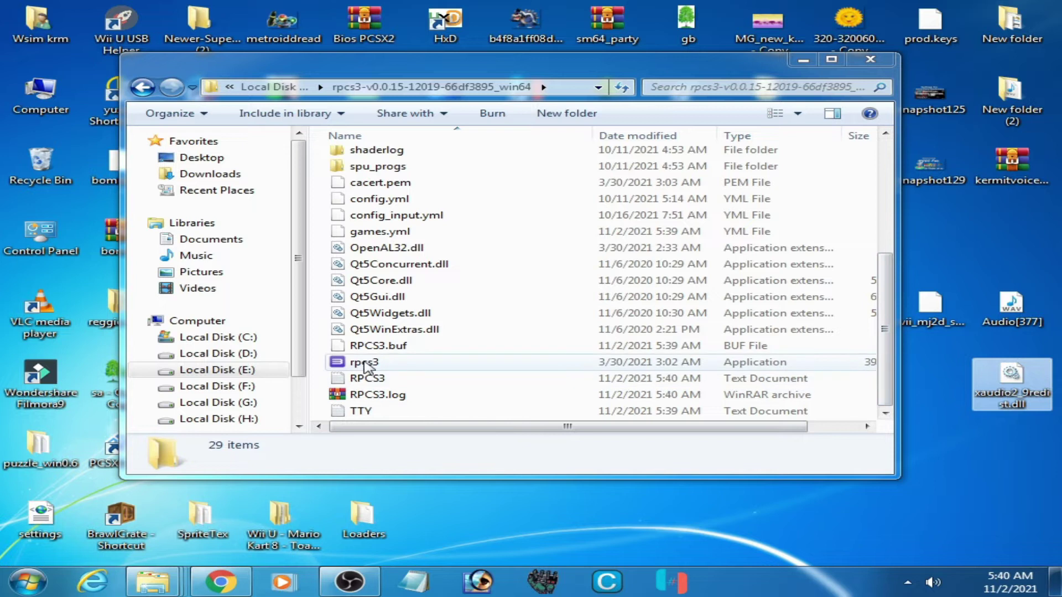
# Step: Test booting Minecraft in RPCS3 without updating or the xaudio2_9redist.dll file, and close the program
pyautogui.doubleClick(363, 364)
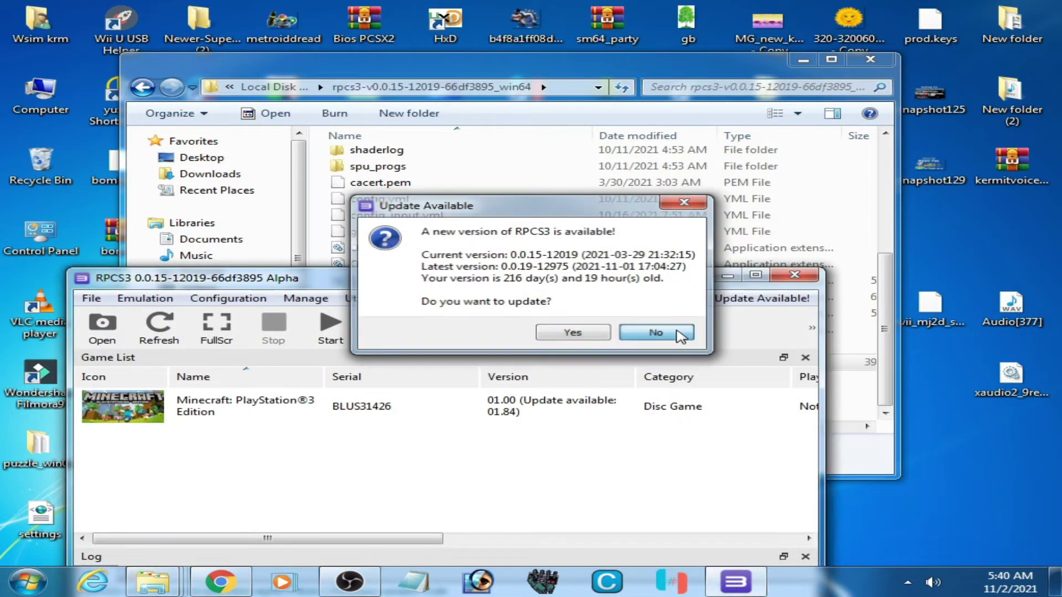
pyautogui.click(681, 332)
pyautogui.click(259, 415)
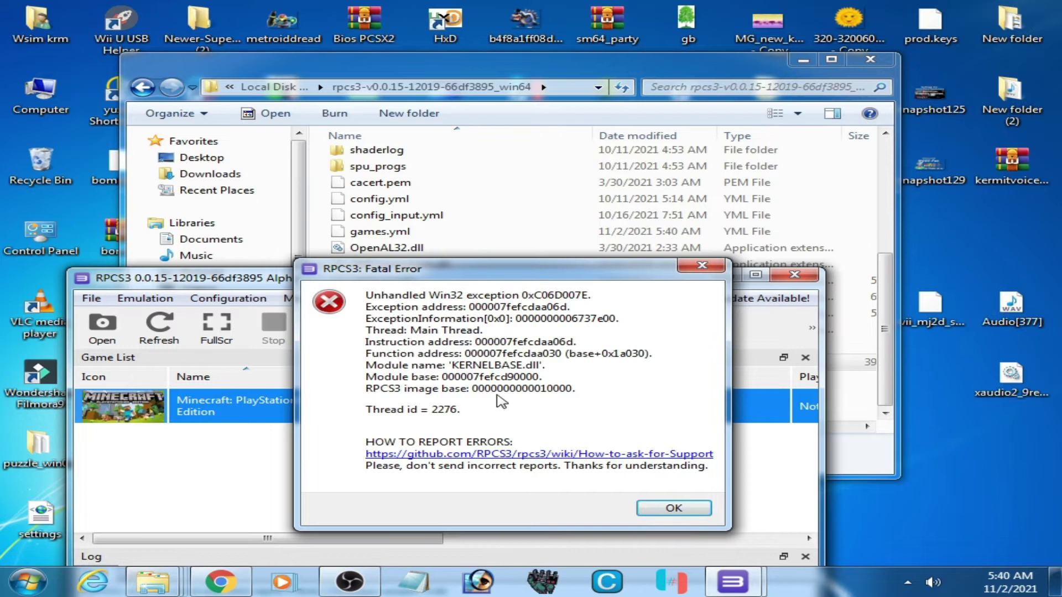
pyautogui.click(652, 510)
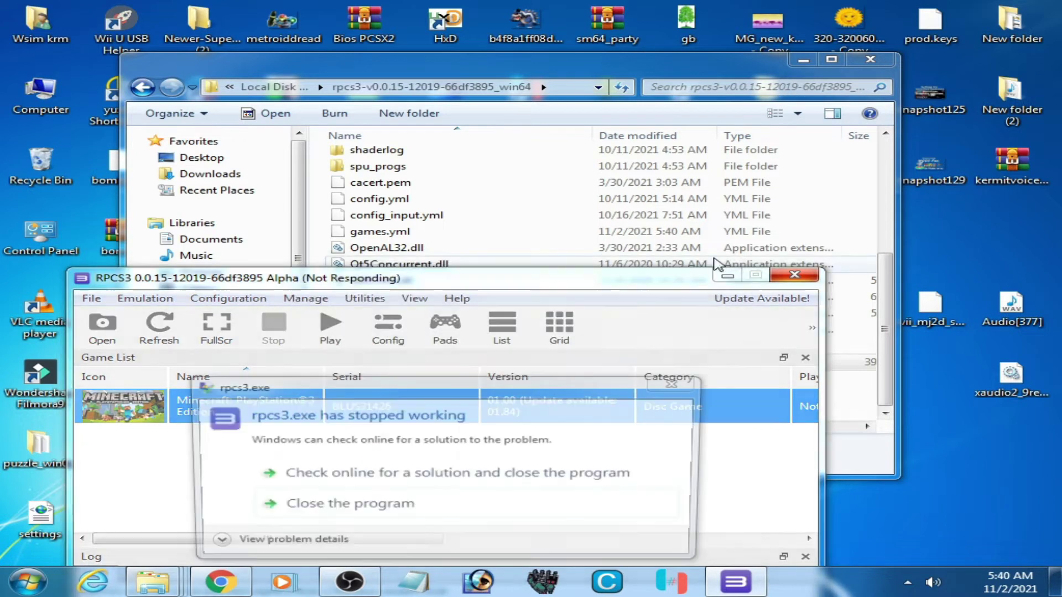
pyautogui.click(403, 505)
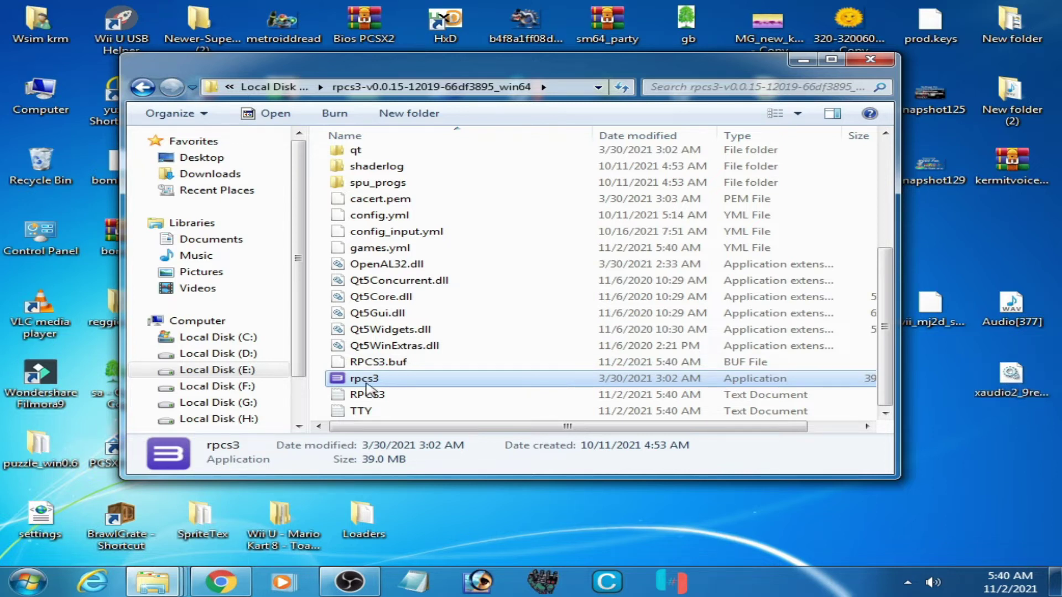
# Step: Relaunch RPCS3 and update it to version 0.0.19-12975, accepting the restart
pyautogui.doubleClick(366, 384)
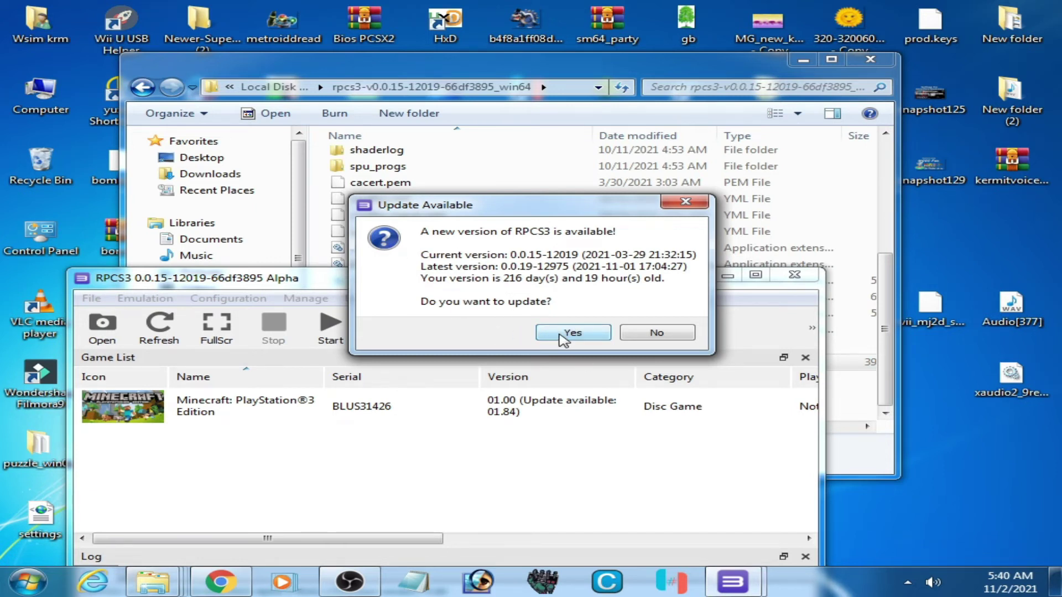
pyautogui.click(562, 335)
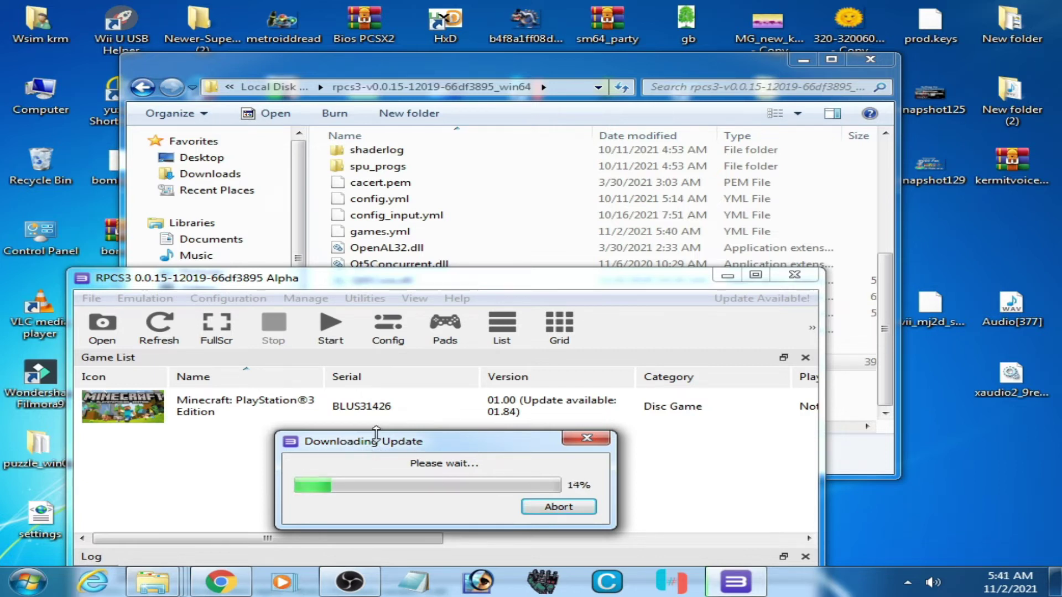
pyautogui.moveTo(418, 447); pyautogui.dragTo(415, 361)
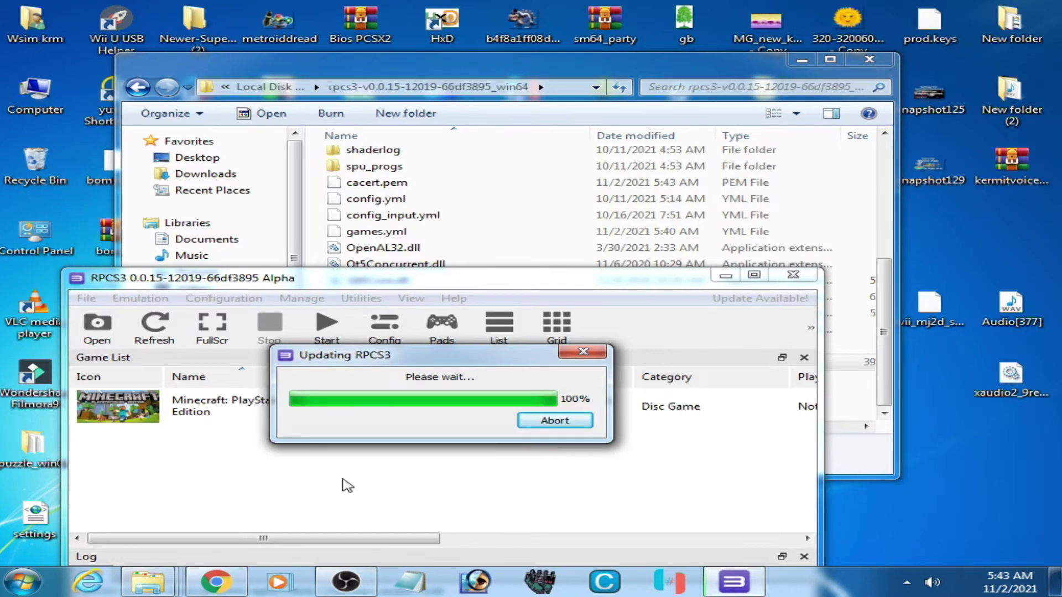
pyautogui.moveTo(440, 442); pyautogui.dragTo(438, 371)
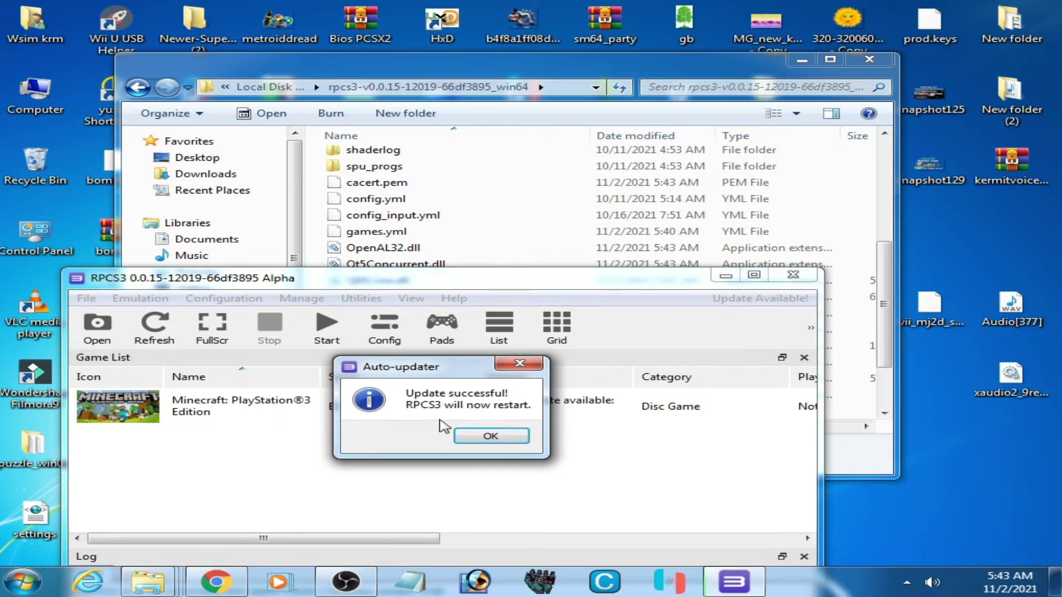
pyautogui.click(493, 438)
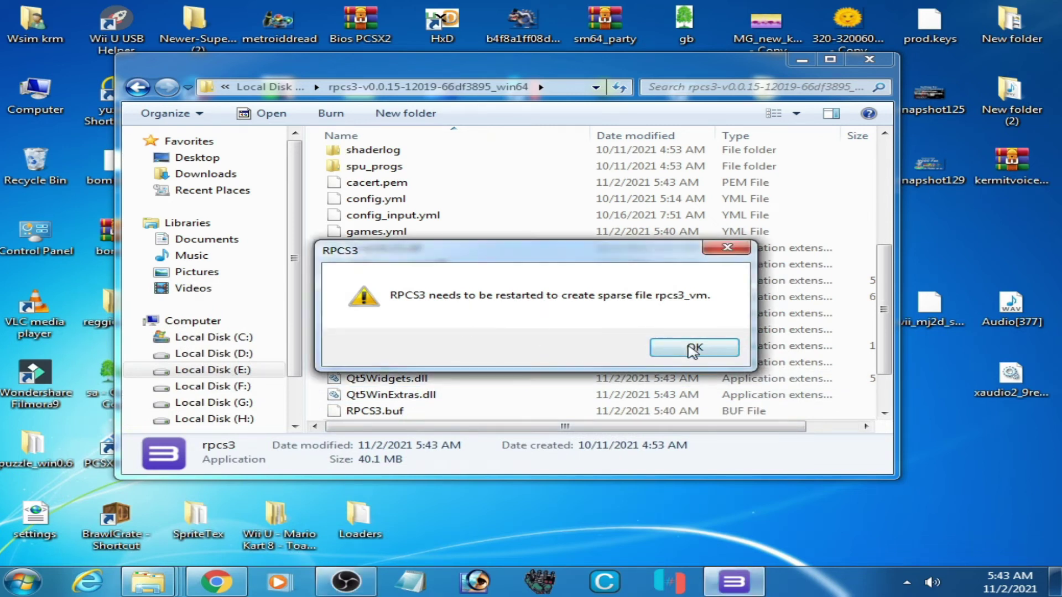
# Step: Dismiss the sparse file restart notice, close rpcs3.exe and check the RPCS3 folder for xaudio2_9redist.dll
pyautogui.click(692, 347)
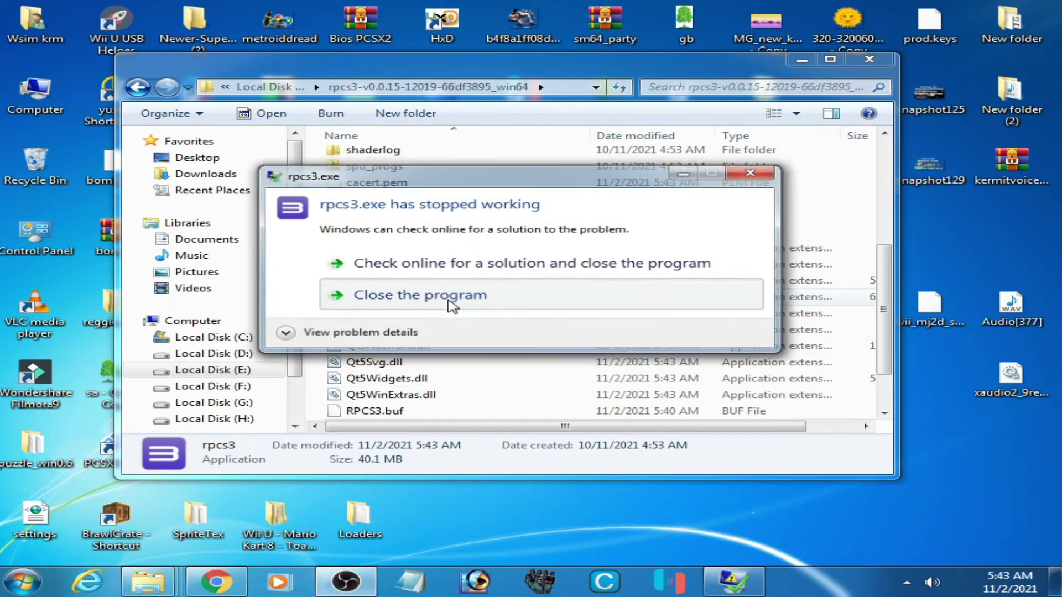
pyautogui.click(450, 302)
pyautogui.scroll(-1, 891, 287)
pyautogui.scroll(-1, 890, 288)
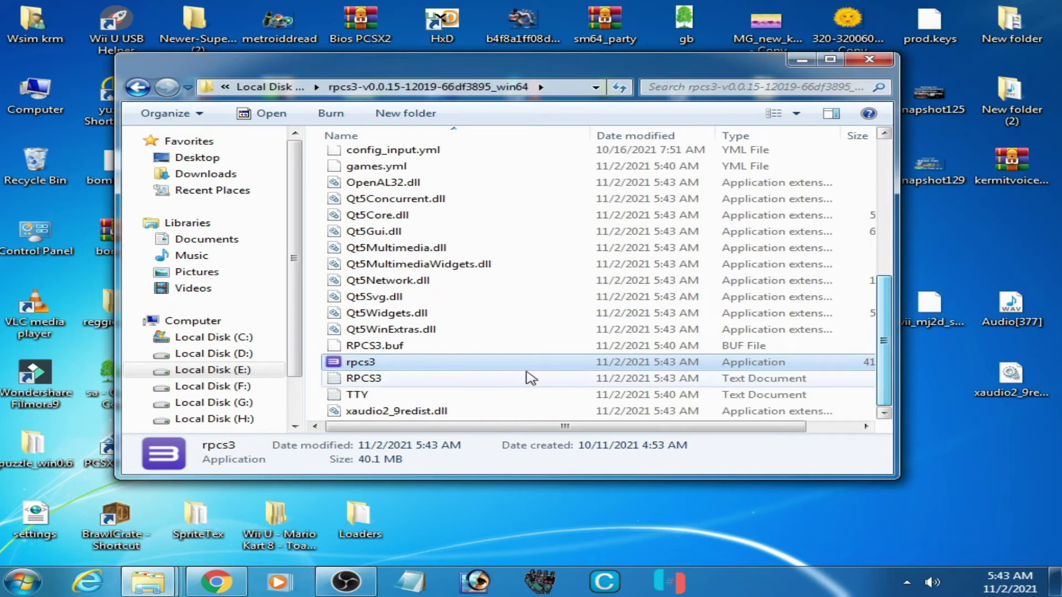
# Step: Launch the updated RPCS3, test booting Minecraft: PlayStation®3 Edition, and close the game and the emulator
pyautogui.doubleClick(362, 363)
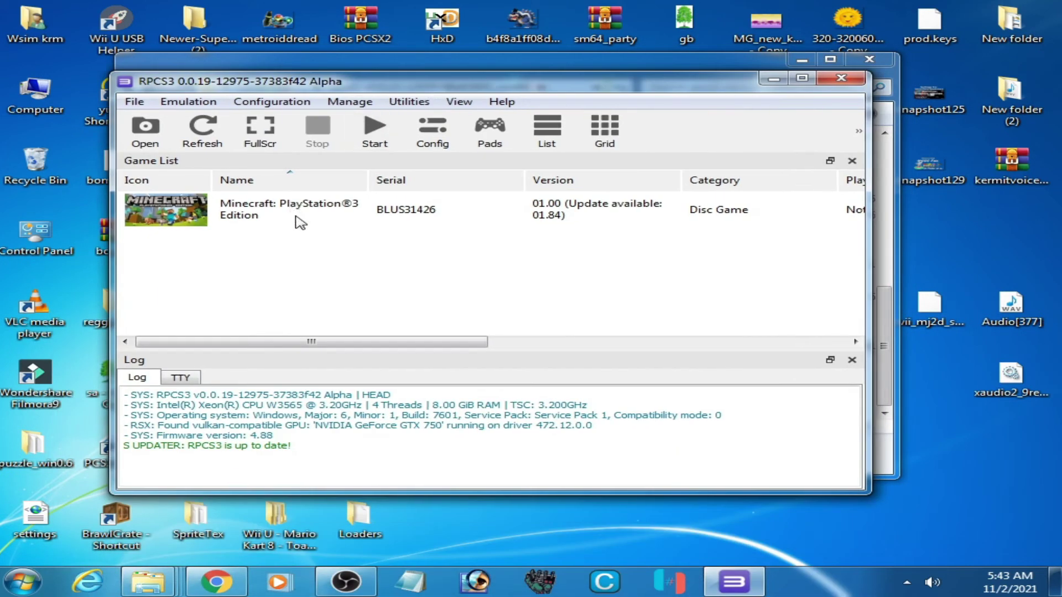
pyautogui.click(300, 221)
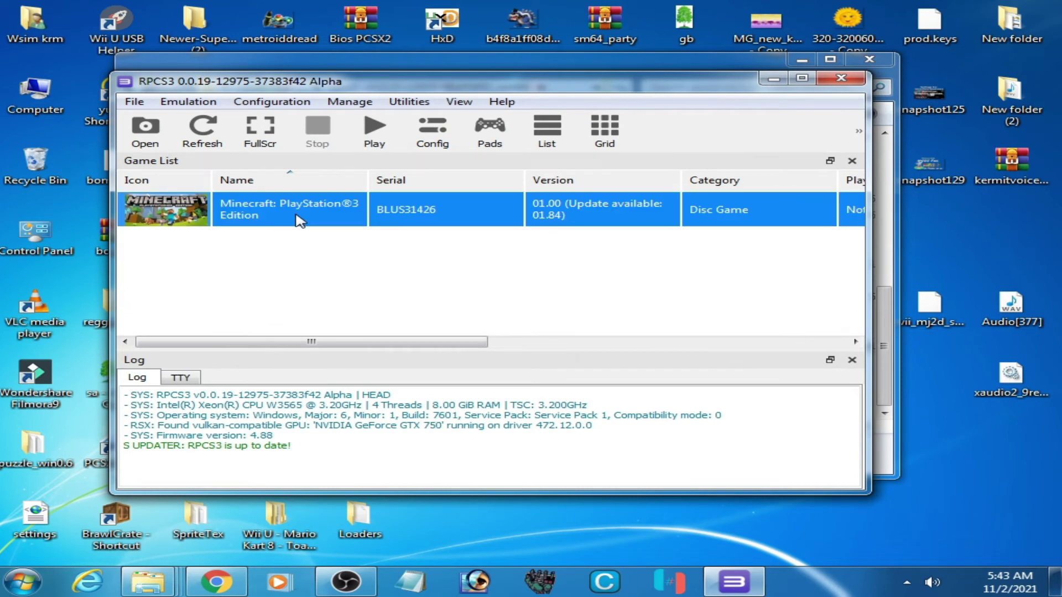
pyautogui.doubleClick(299, 221)
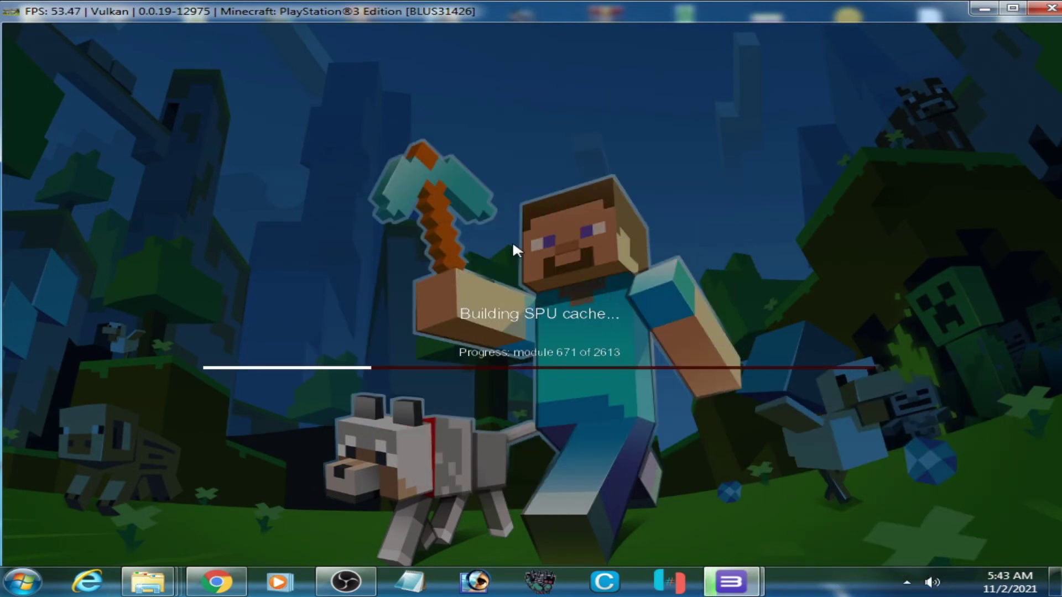
pyautogui.hotkey('alt', 'F4')
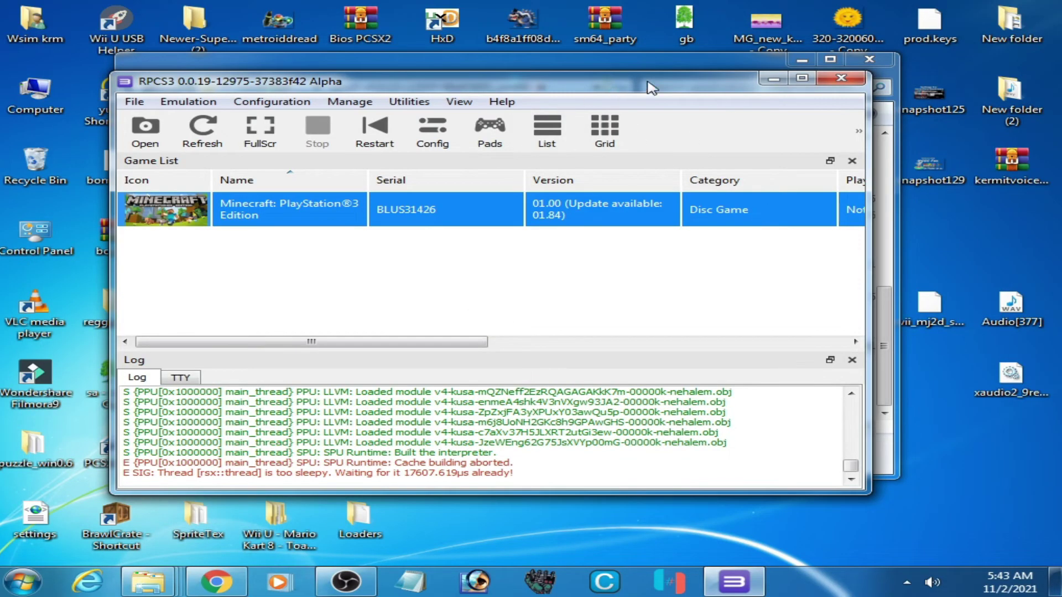
pyautogui.click(840, 78)
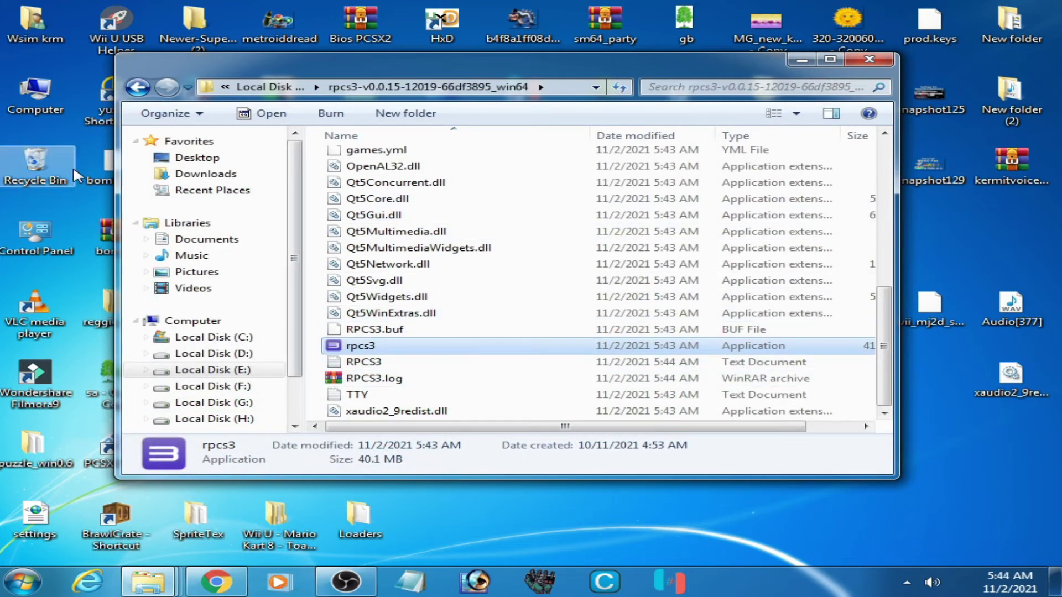
# Step: Try to install the Visual C++ 2015-2019 x64 redistributable from the VC_redist.x64 folder on drive F, accepting the license, and close the setup
pyautogui.moveTo(161, 584)
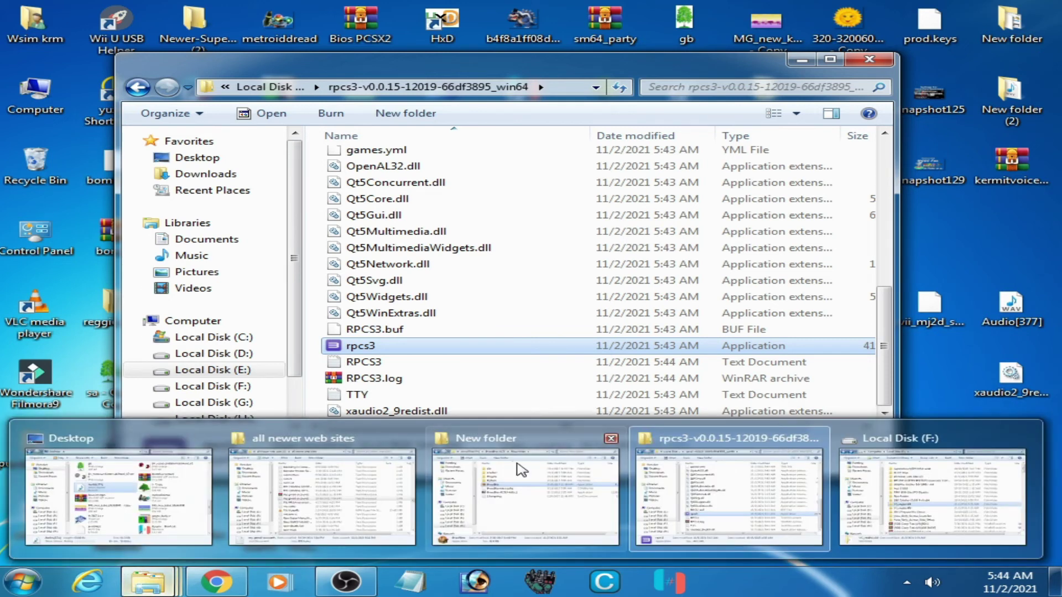
pyautogui.moveTo(575, 468)
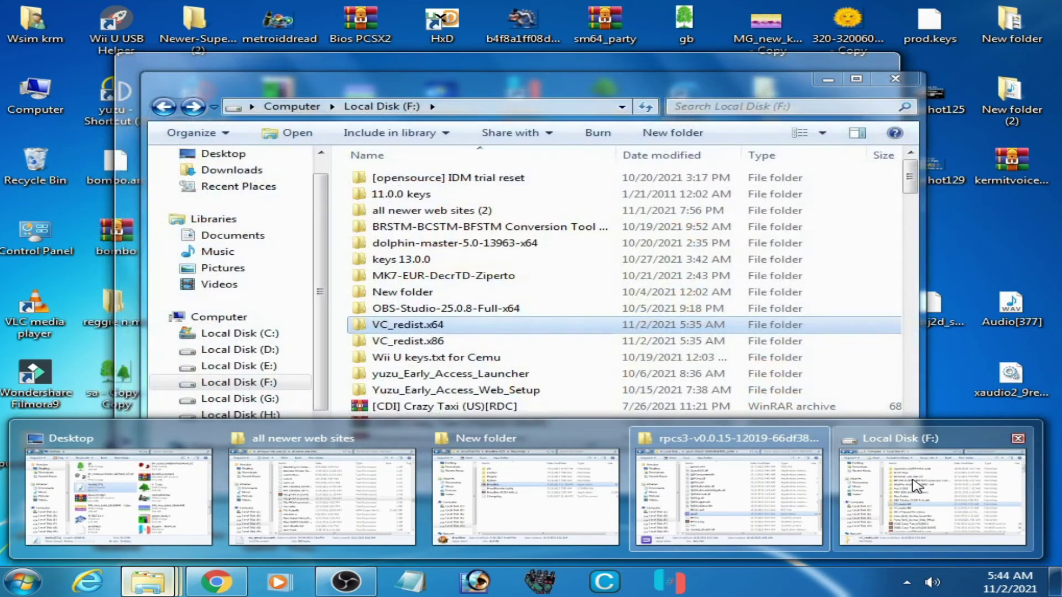
pyautogui.click(915, 487)
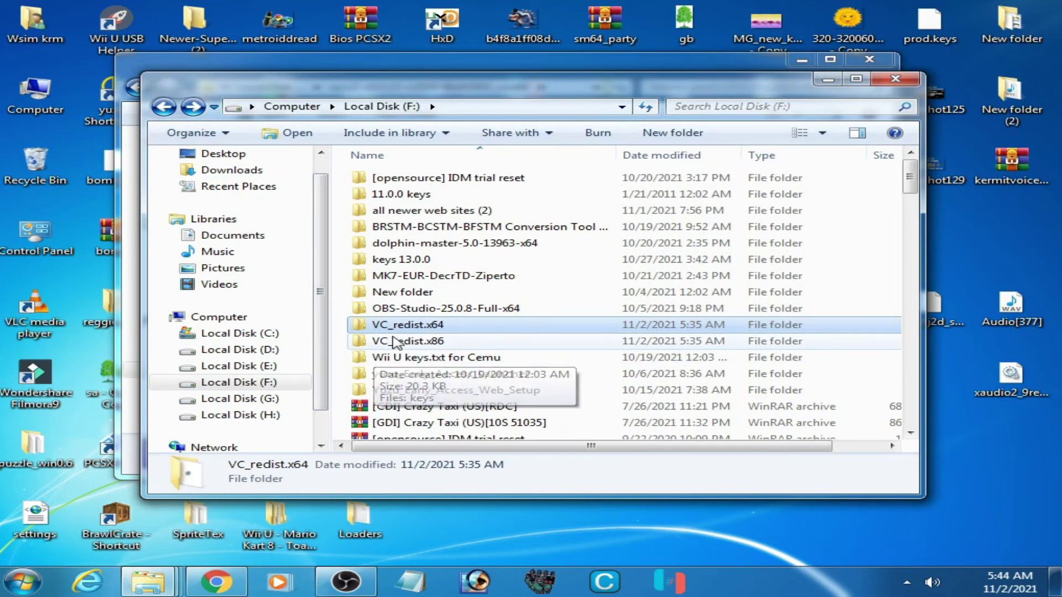
pyautogui.doubleClick(398, 328)
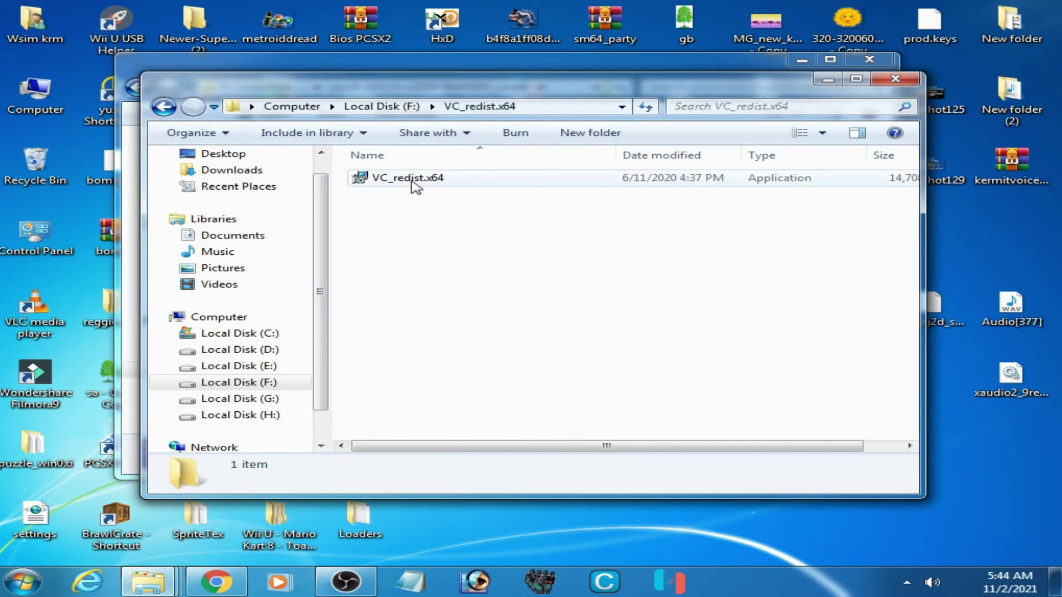
pyautogui.doubleClick(412, 180)
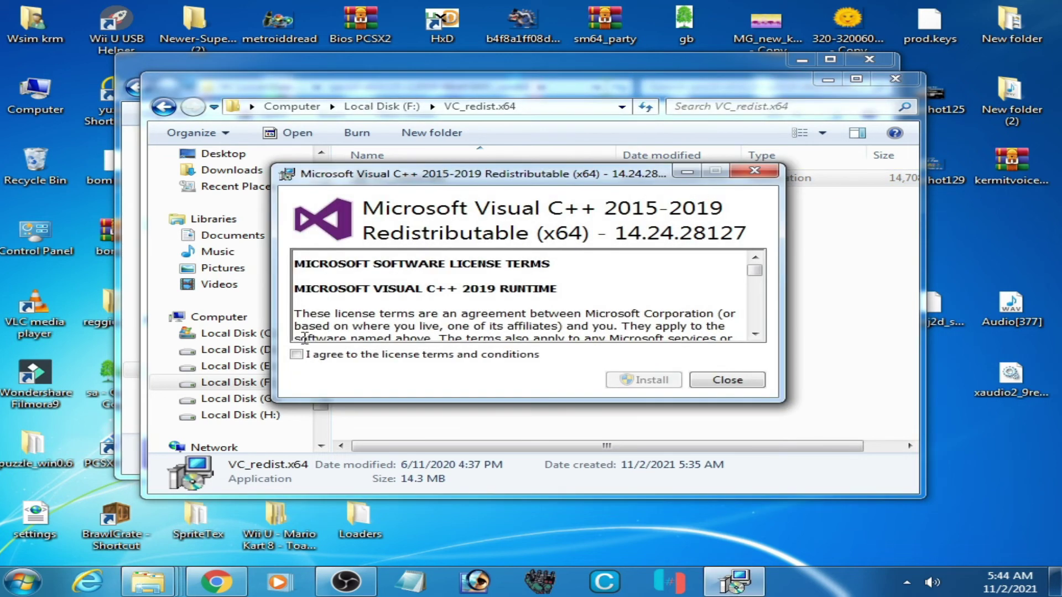
pyautogui.click(299, 355)
pyautogui.click(661, 380)
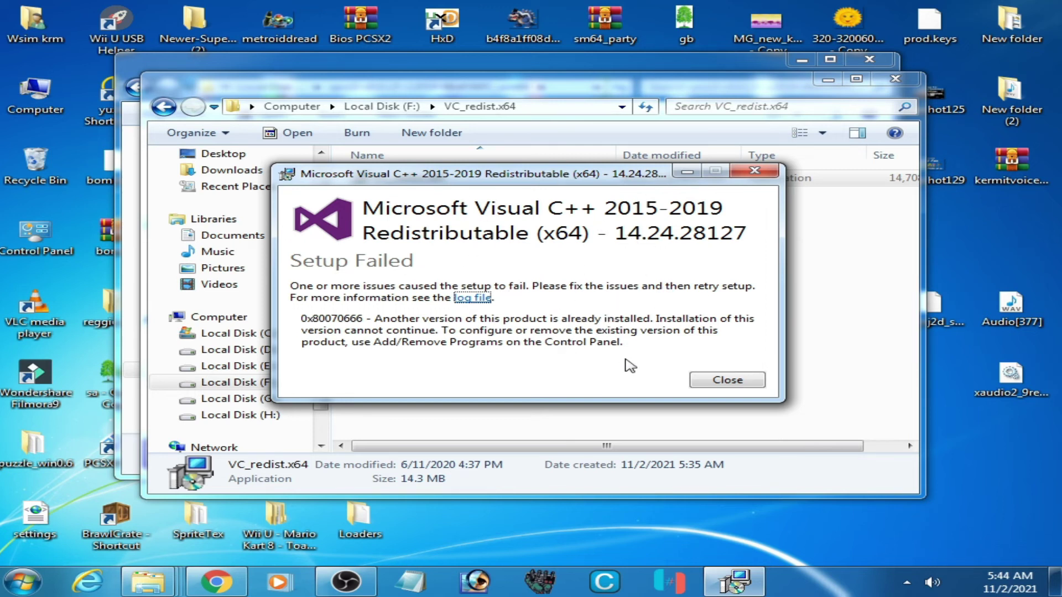
pyautogui.click(724, 380)
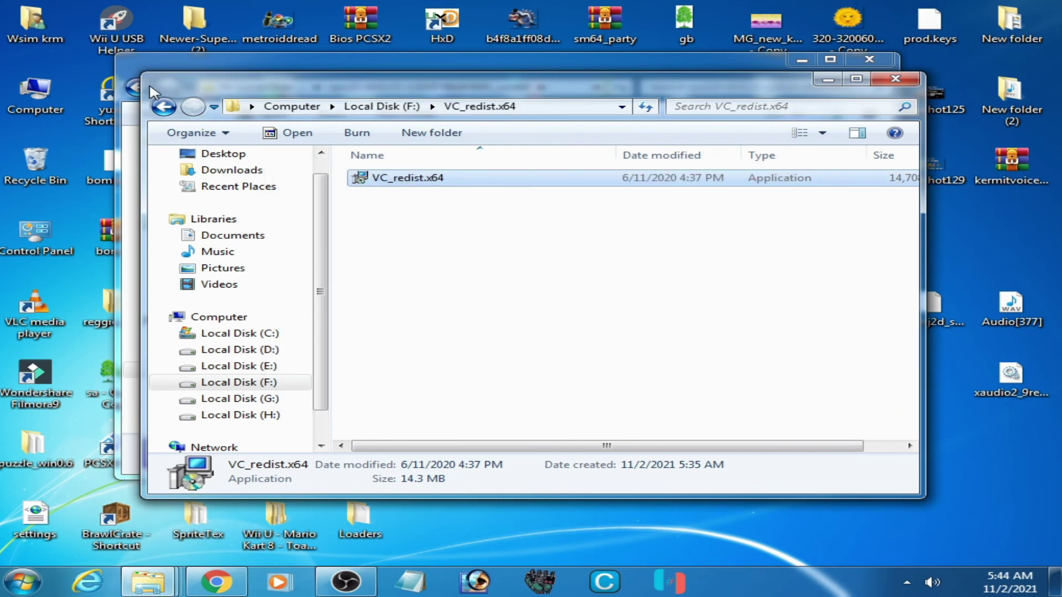
# Step: Try to install the Visual C++ 2015-2019 x86 redistributable from drive F's VC_redist.x86 folder, accepting the license, and close the setup and its folder
pyautogui.click(163, 106)
pyautogui.doubleClick(422, 352)
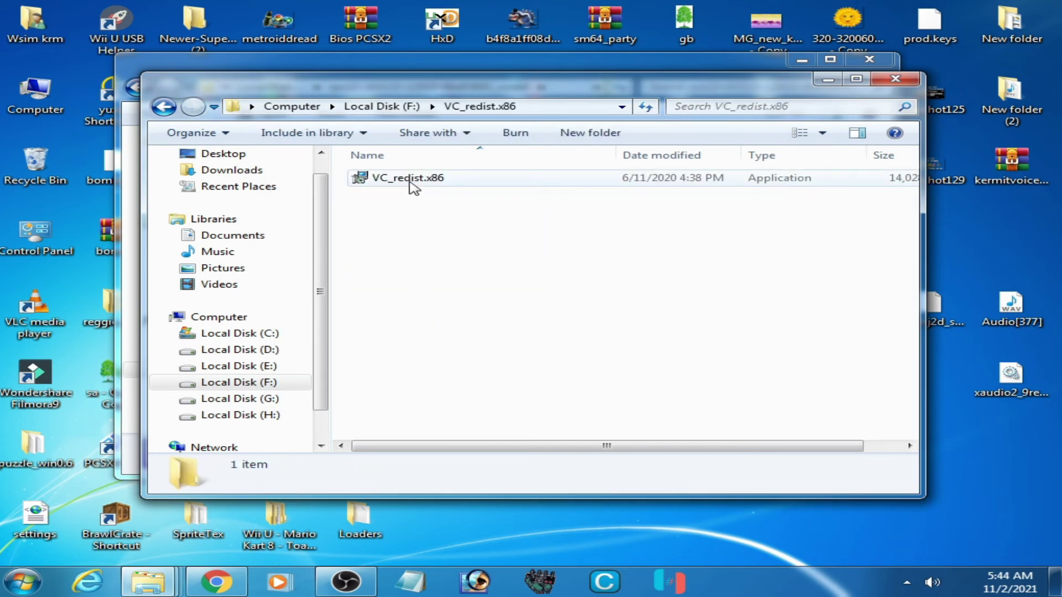
pyautogui.doubleClick(412, 180)
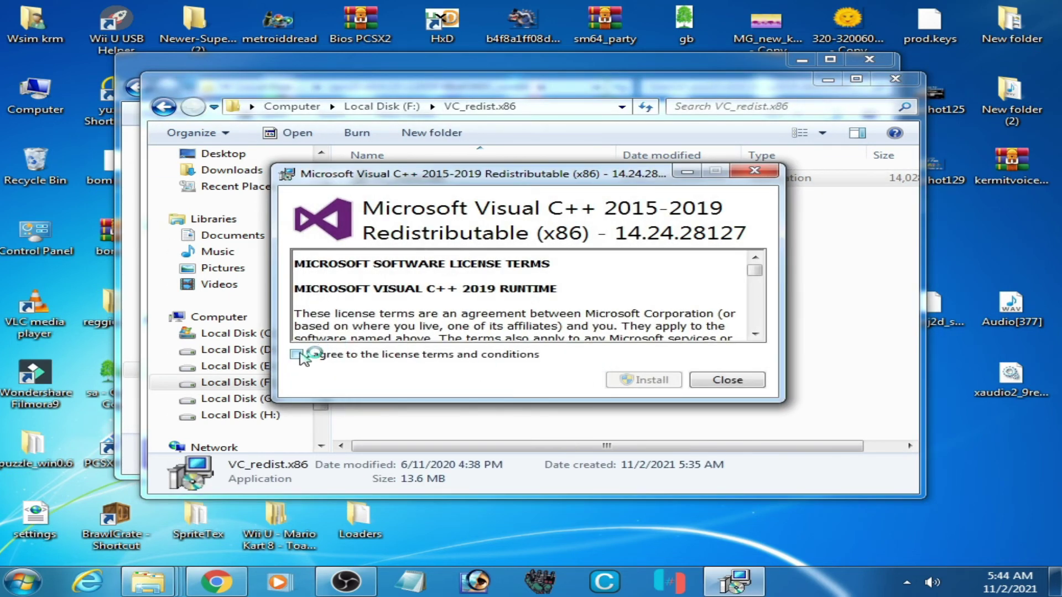
pyautogui.click(297, 354)
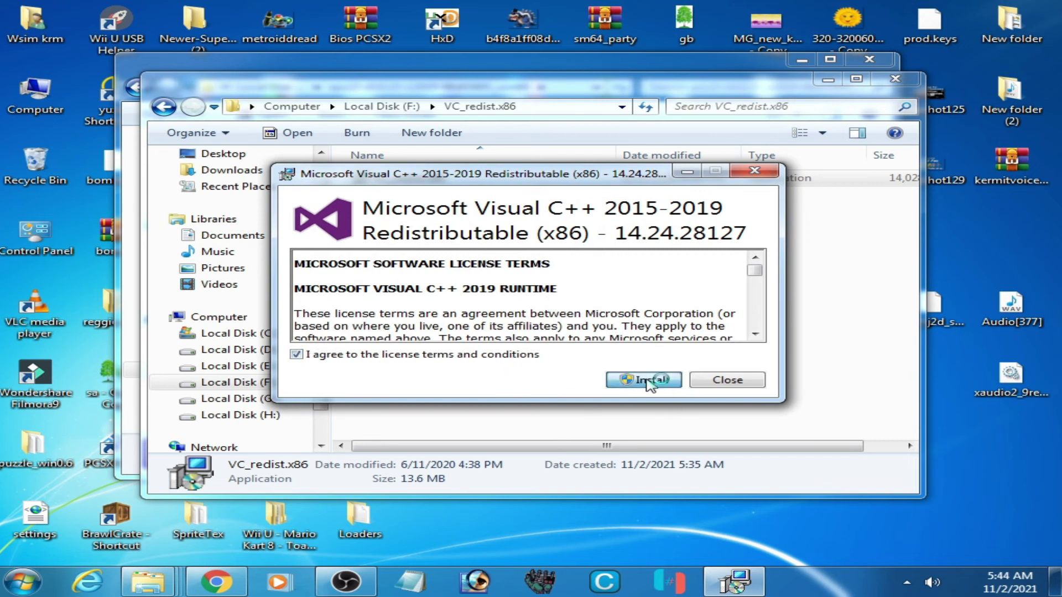
pyautogui.click(650, 381)
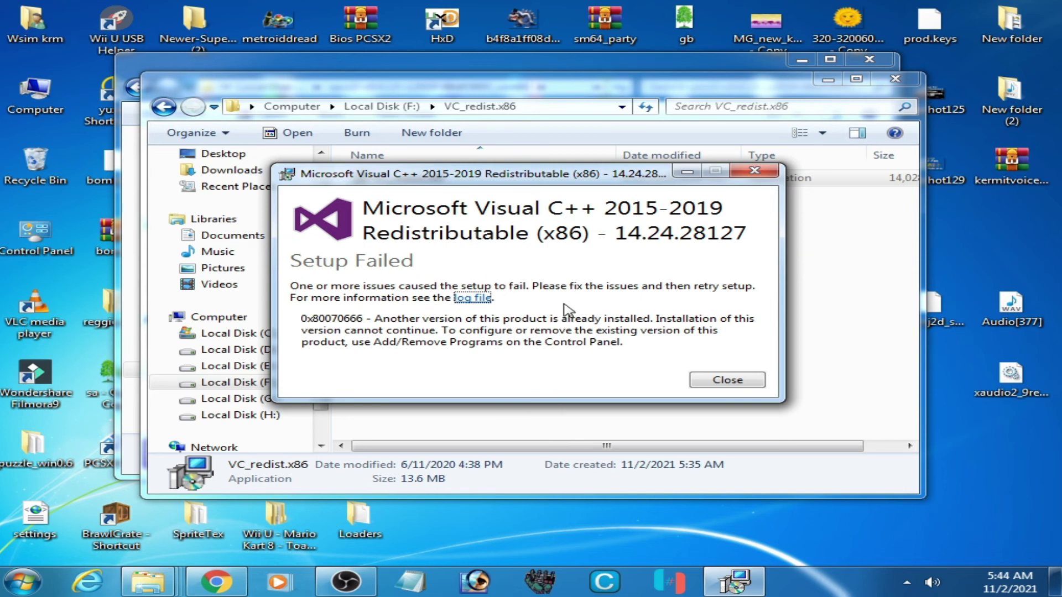
pyautogui.click(714, 382)
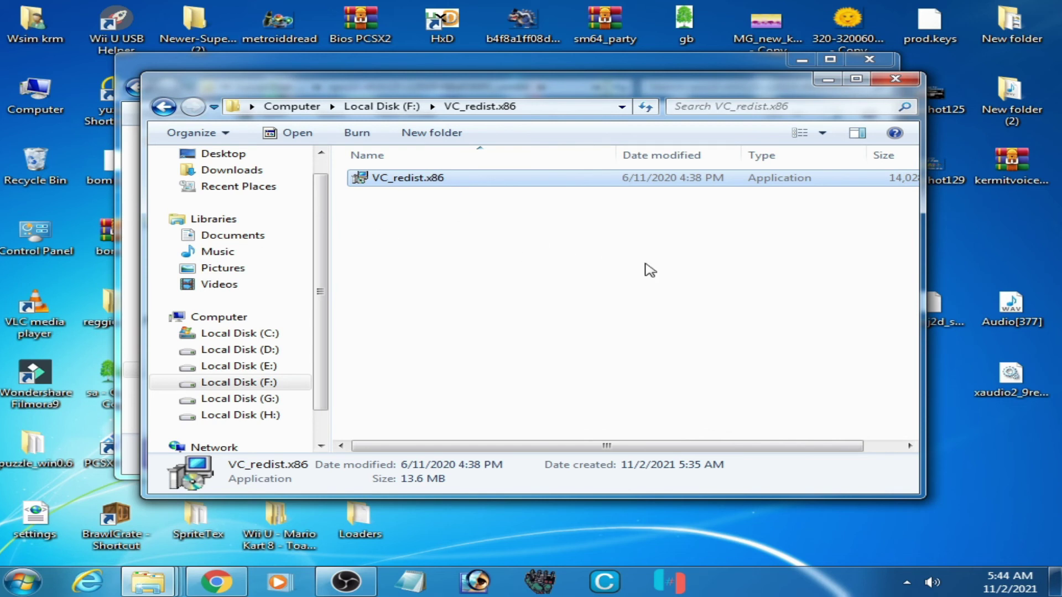
pyautogui.click(896, 79)
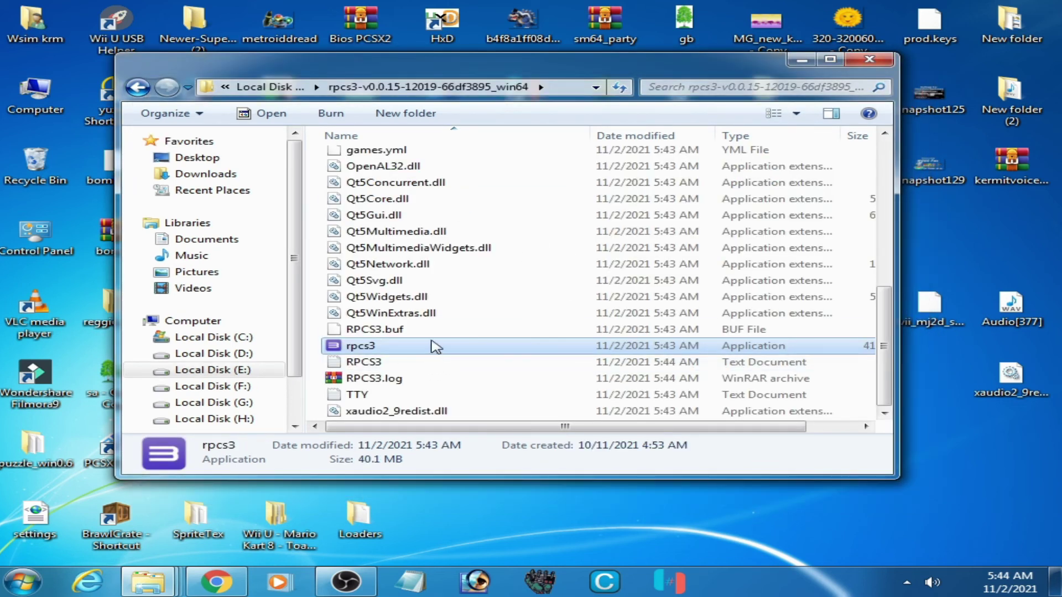
# Step: Relaunch RPCS3 from its folder and select Minecraft: PlayStation®3 Edition in the game list
pyautogui.doubleClick(352, 348)
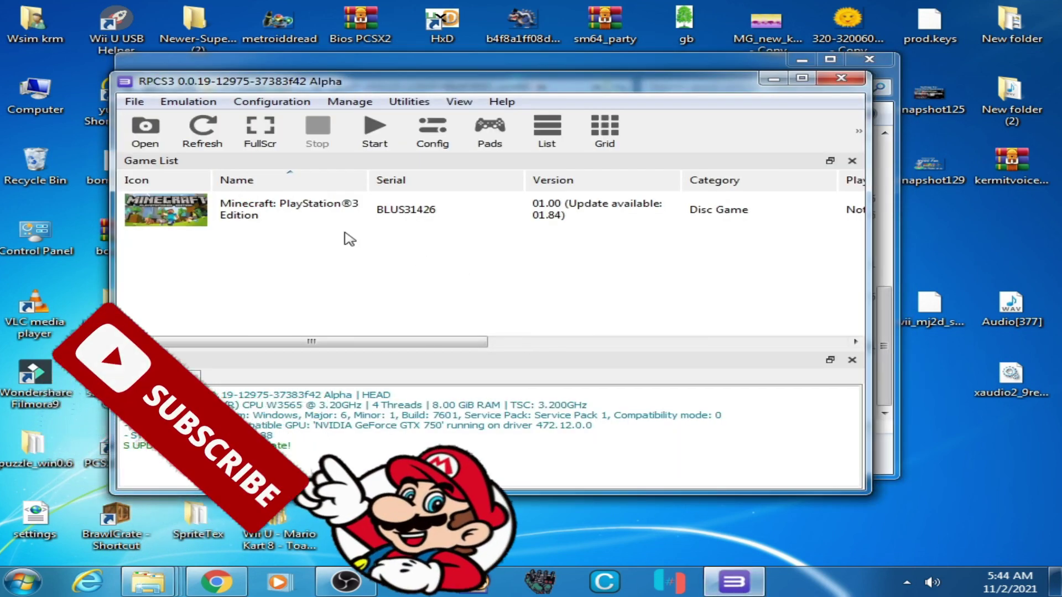
pyautogui.click(310, 219)
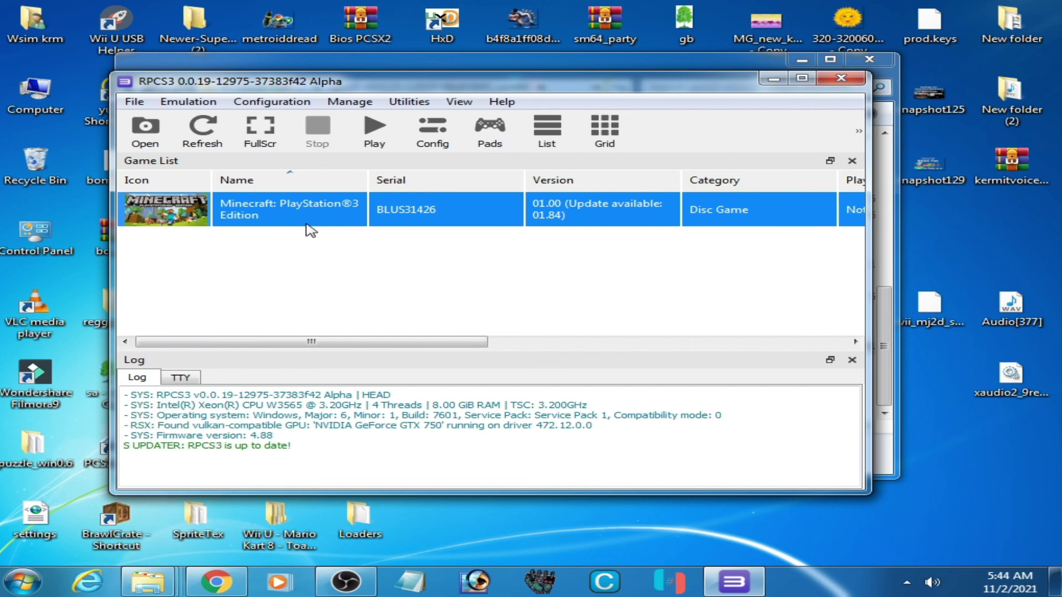